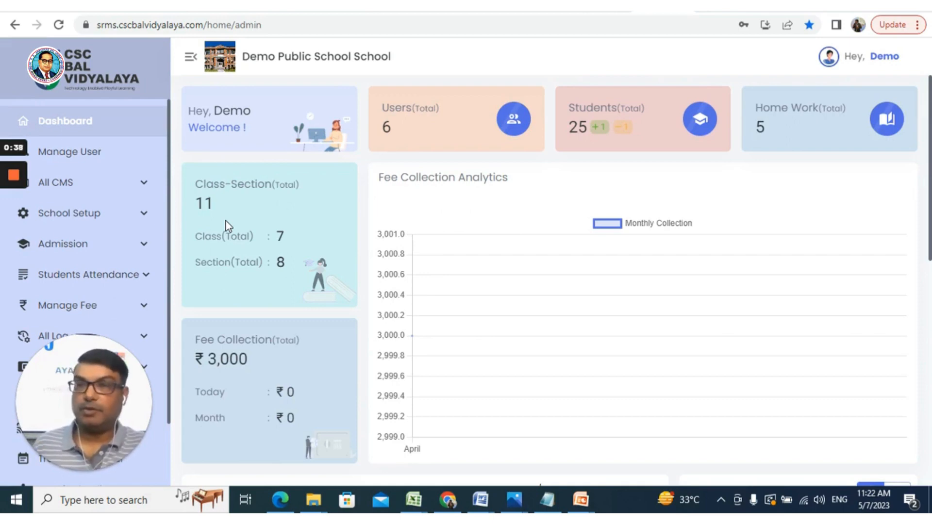
- Open Fee Group Structuring, look through the installments, components and fee structure sections, and return to the groups list
{"action": "left_click", "coordinate": [138, 312]}
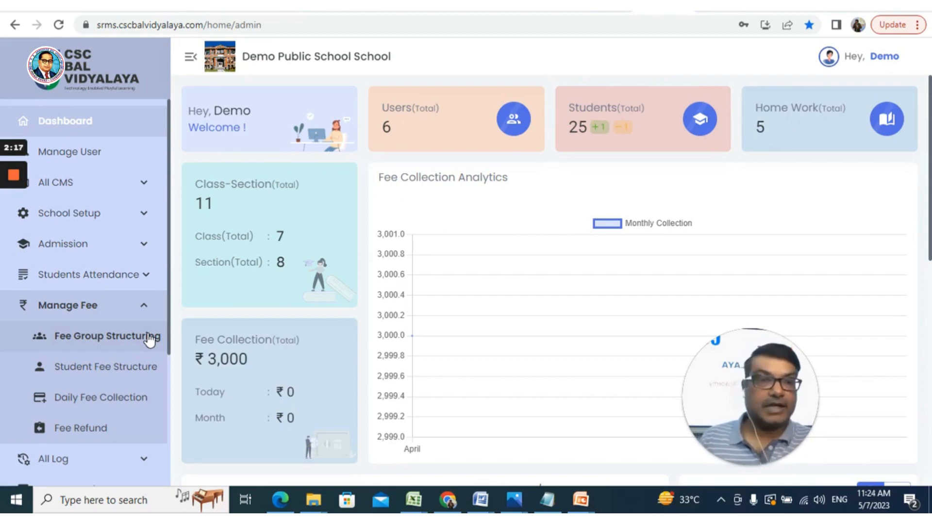
{"action": "left_click", "coordinate": [150, 340]}
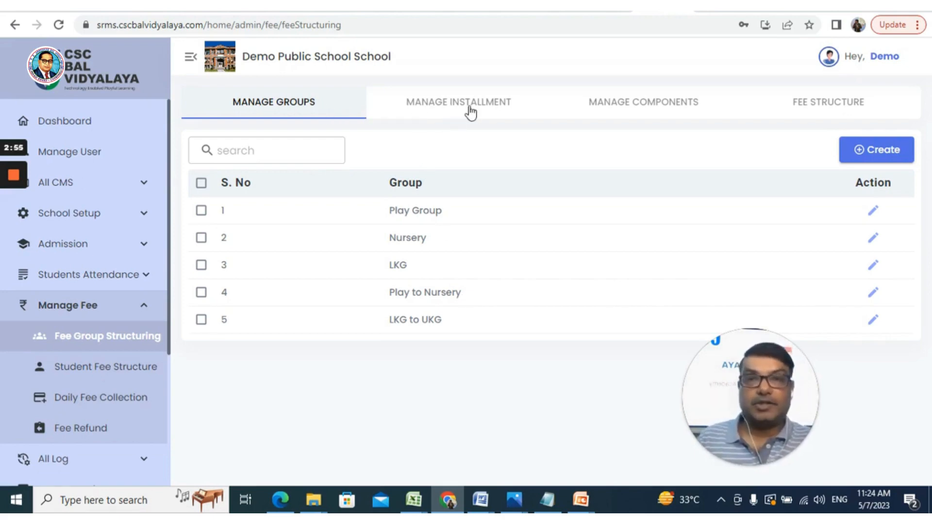
{"action": "left_click", "coordinate": [470, 112]}
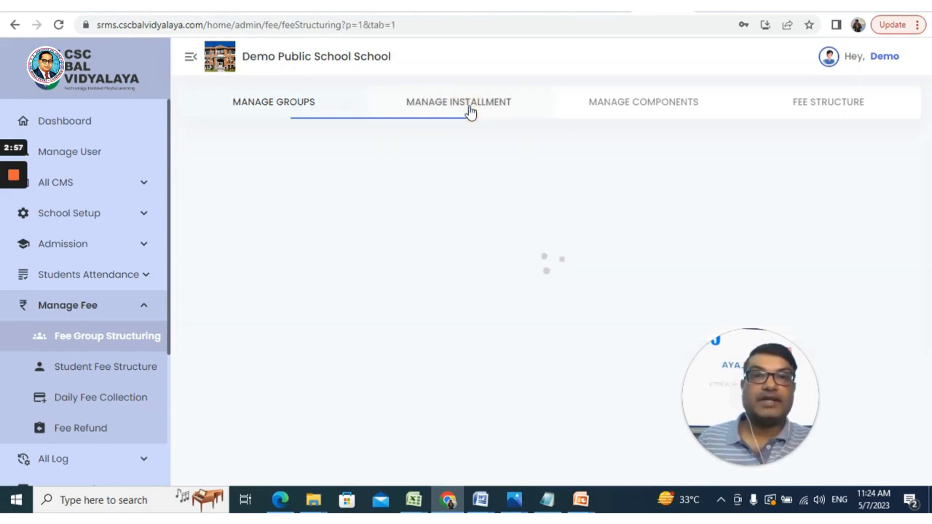
{"action": "left_click", "coordinate": [625, 103]}
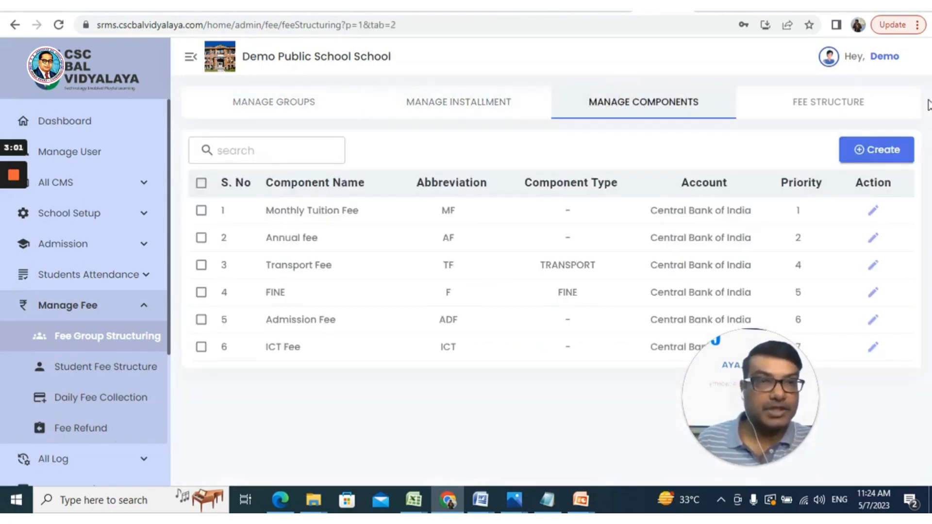
{"action": "left_click", "coordinate": [831, 109]}
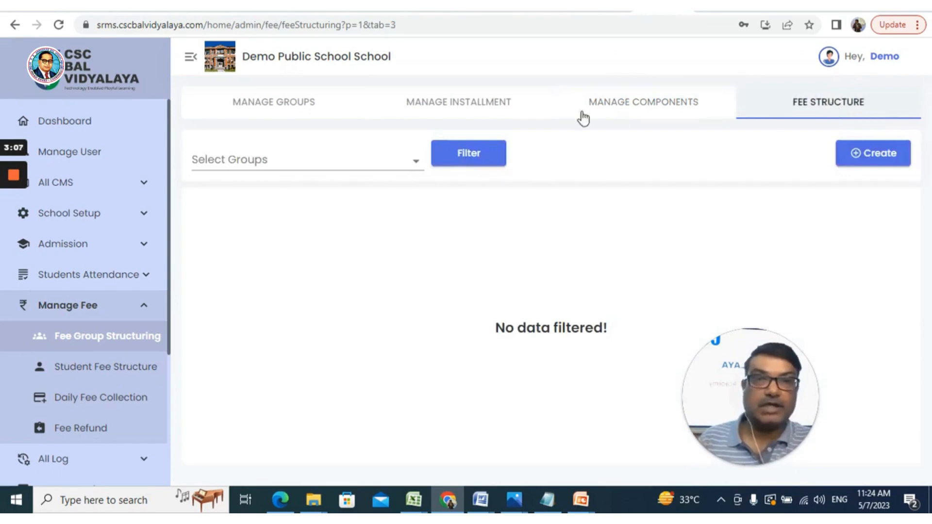
{"action": "left_click", "coordinate": [301, 107]}
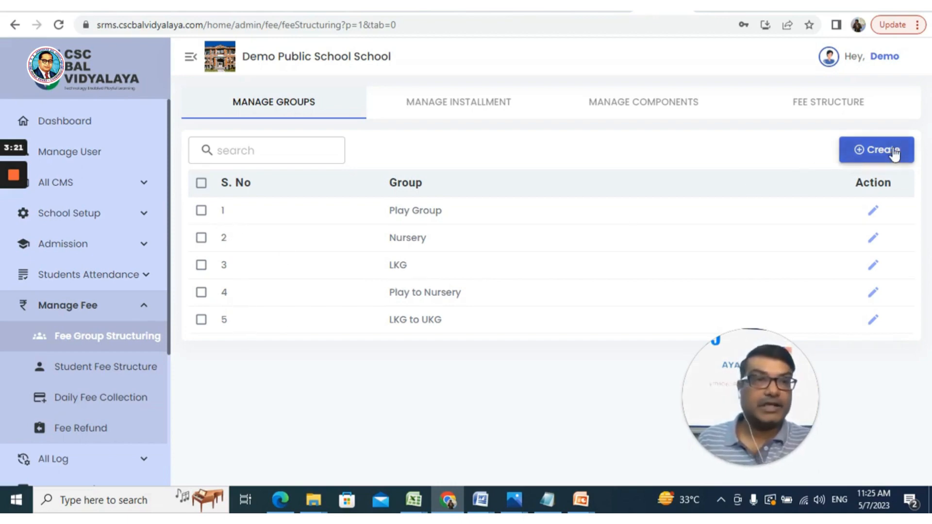
- Create a fee group named UKG
{"action": "left_click", "coordinate": [892, 150]}
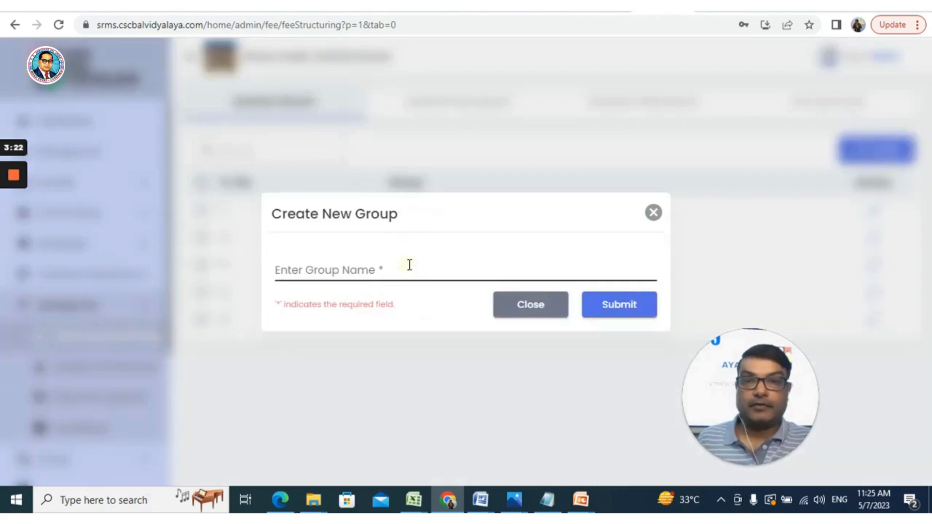
{"action": "left_click", "coordinate": [409, 265]}
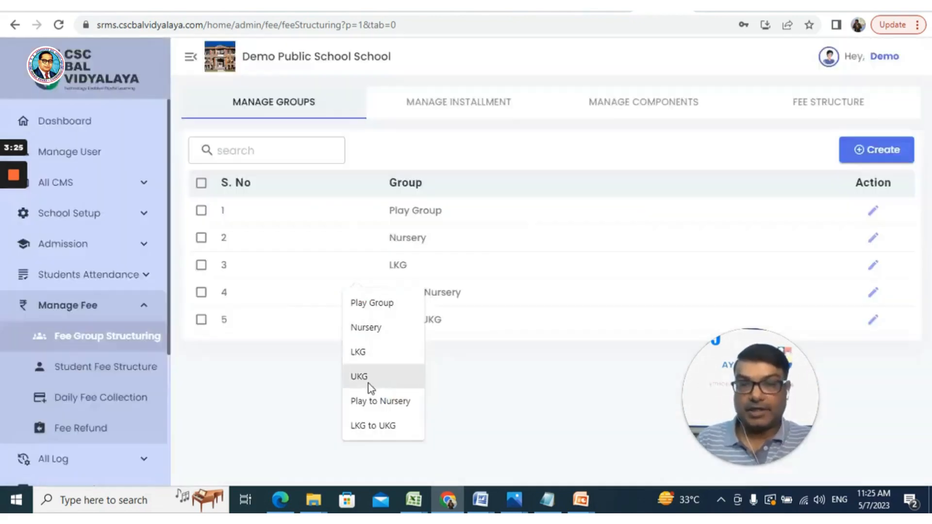
{"action": "left_click", "coordinate": [372, 377]}
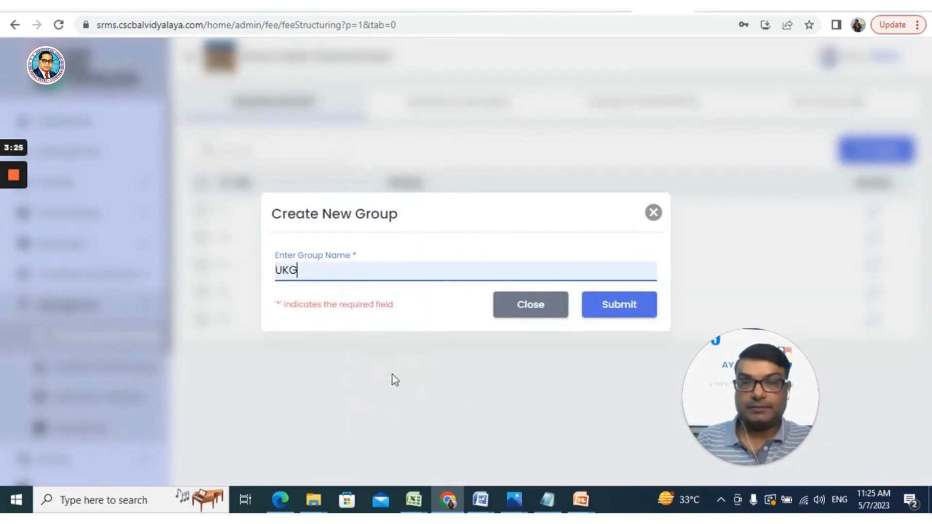
{"action": "left_click", "coordinate": [608, 314]}
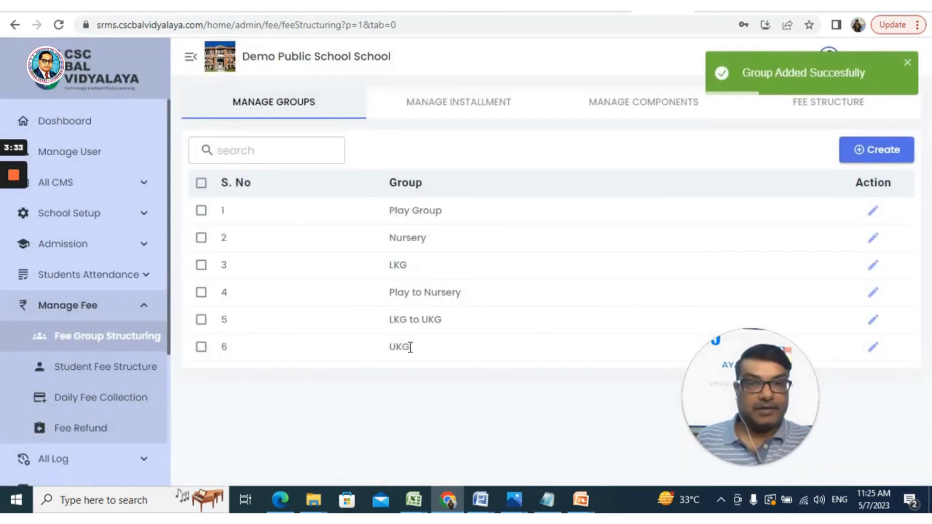
- Try to delete the Play to Nursery fee group
{"action": "left_click", "coordinate": [201, 293]}
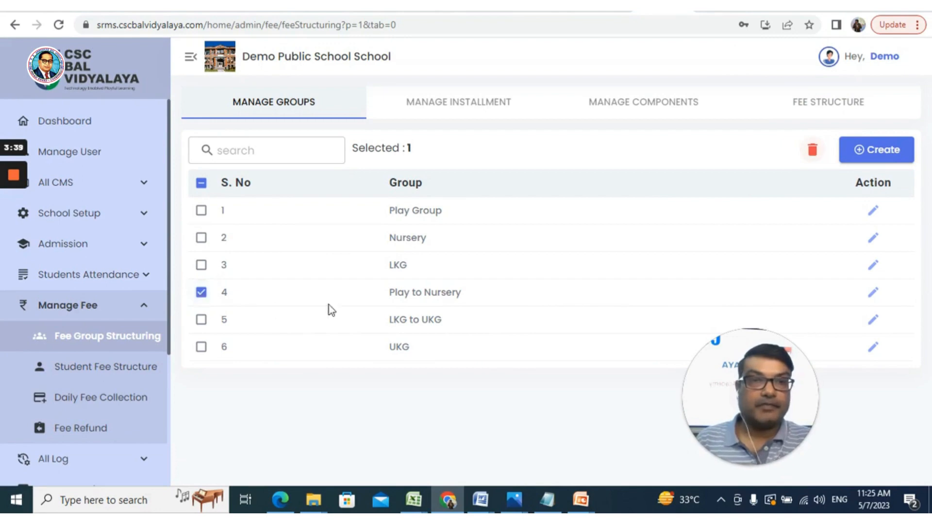
{"action": "left_click", "coordinate": [812, 151]}
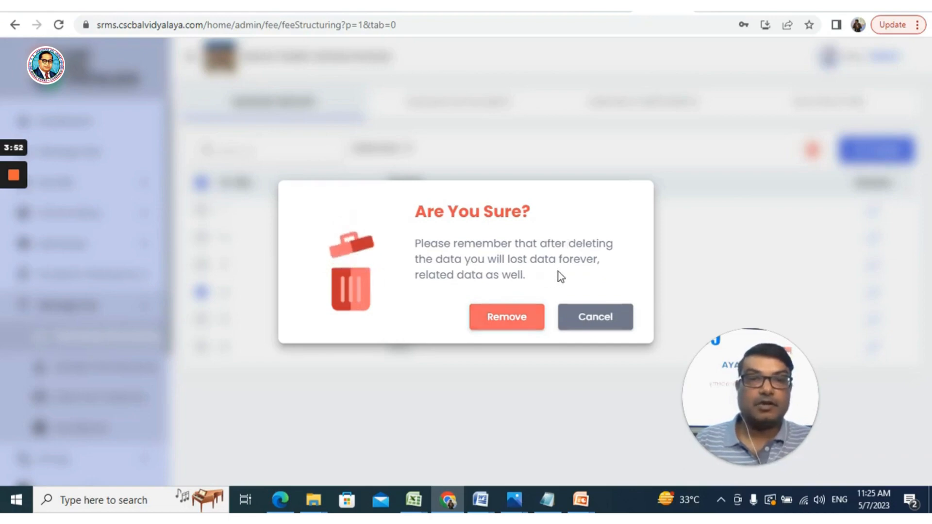
{"action": "left_click", "coordinate": [518, 320]}
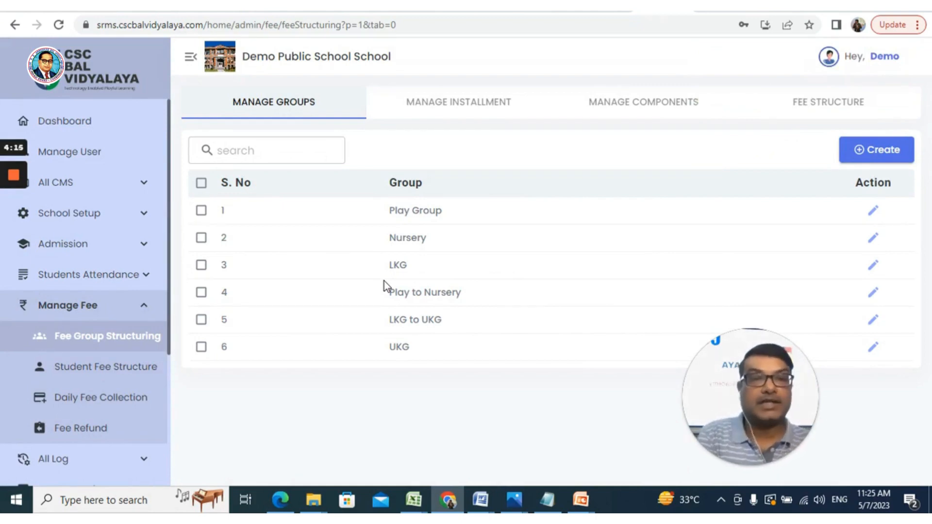
- Delete the UKG fee group and confirm its removal
{"action": "left_click", "coordinate": [201, 347]}
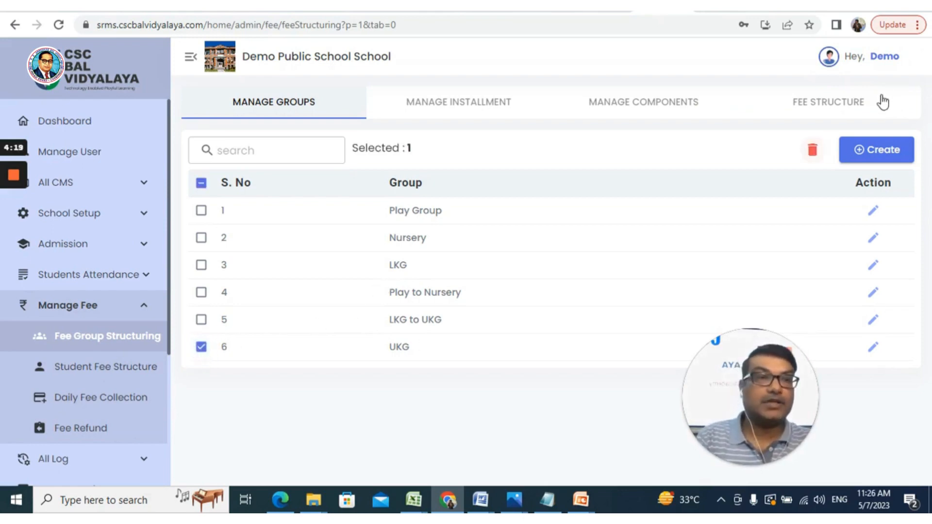
{"action": "left_click", "coordinate": [818, 154]}
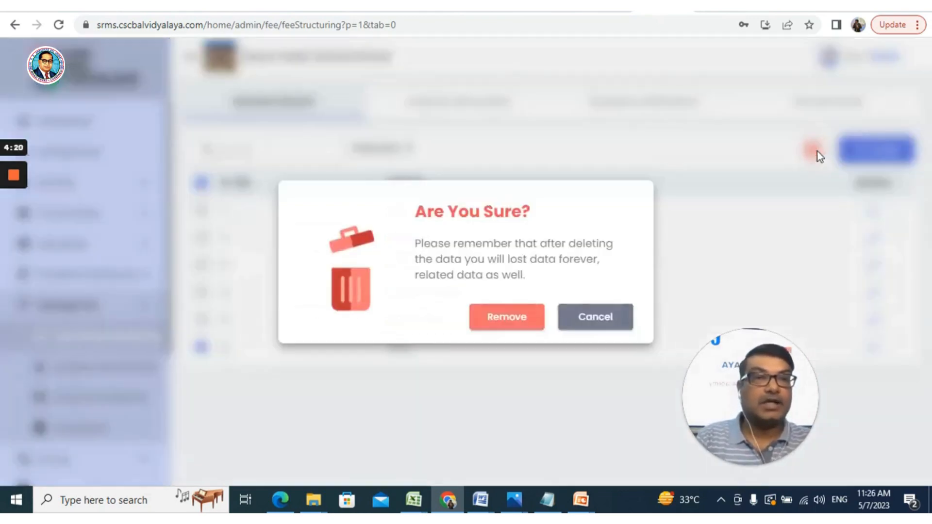
{"action": "left_click", "coordinate": [529, 320]}
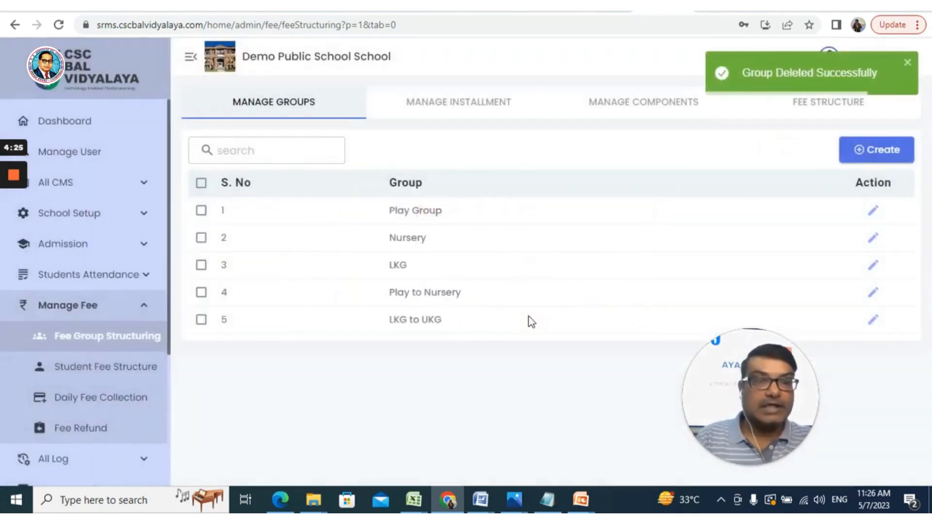
- Add the UKG fee group again with a new group entry
{"action": "left_click", "coordinate": [888, 155]}
{"action": "left_click", "coordinate": [365, 269]}
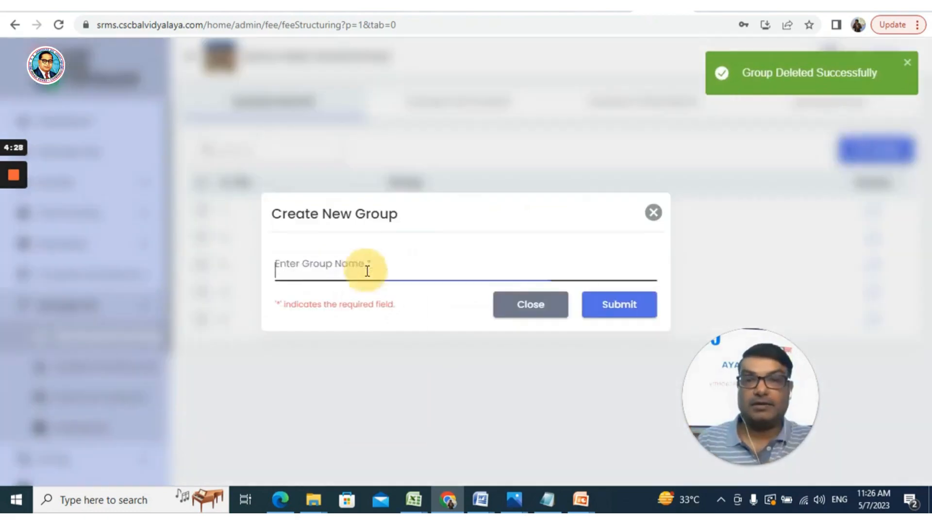
{"action": "type", "text": "UKG"}
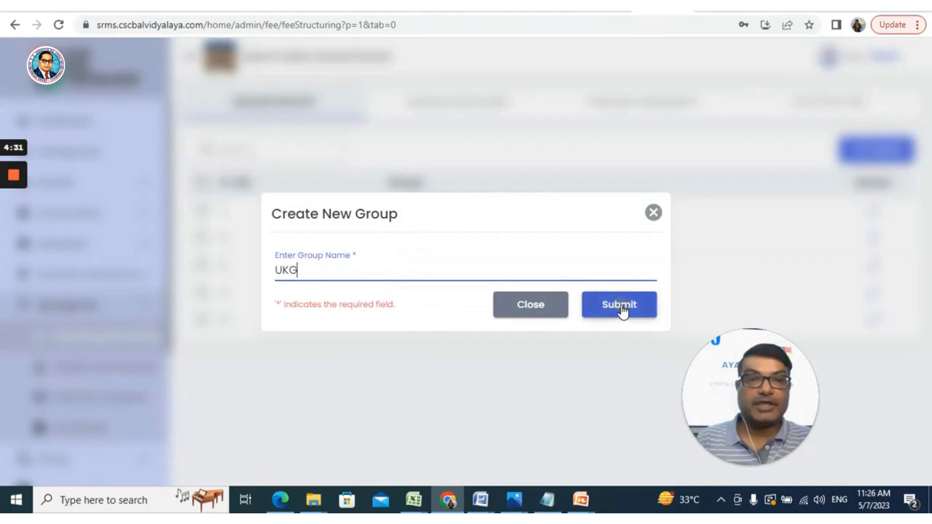
{"action": "left_click", "coordinate": [620, 306]}
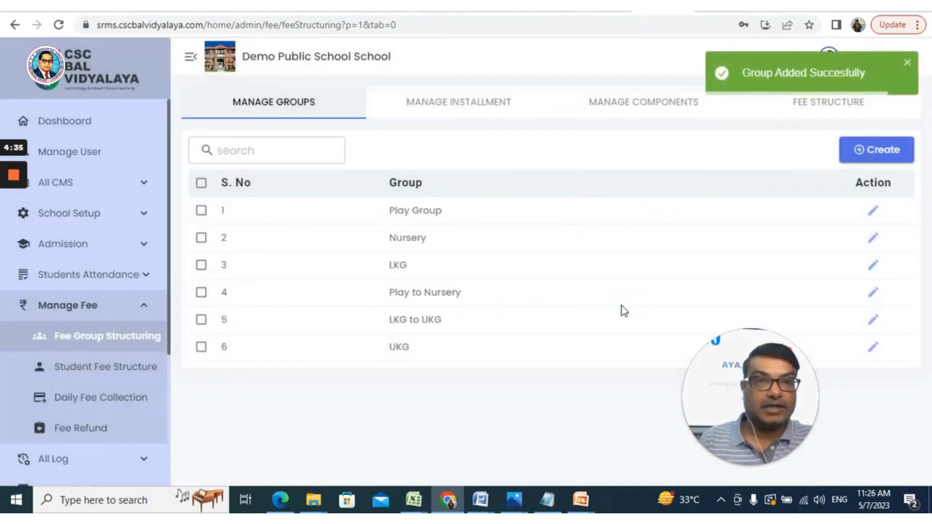
- Review both pages of the installment list, including installment names, due dates, sessions and priorities
{"action": "left_click", "coordinate": [482, 104]}
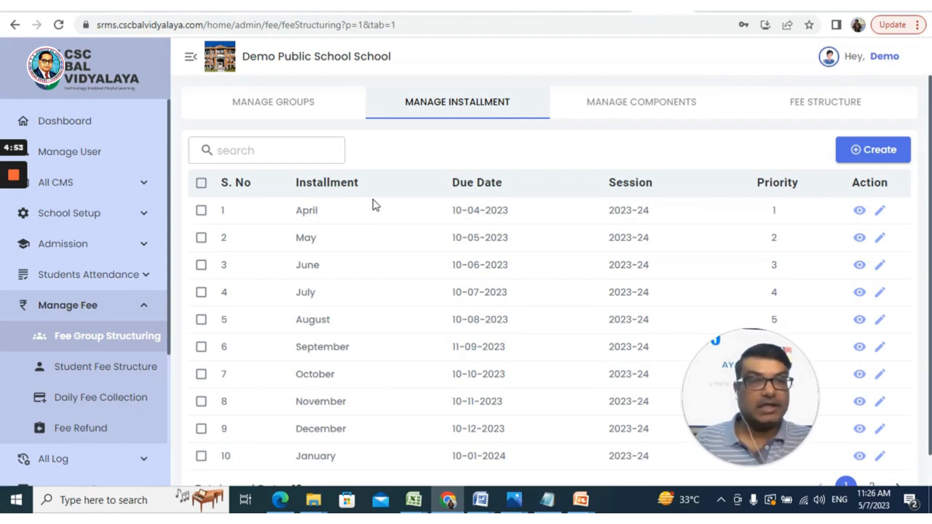
{"action": "scroll", "coordinate": [374, 208], "scroll_direction": "down", "scroll_amount": 1}
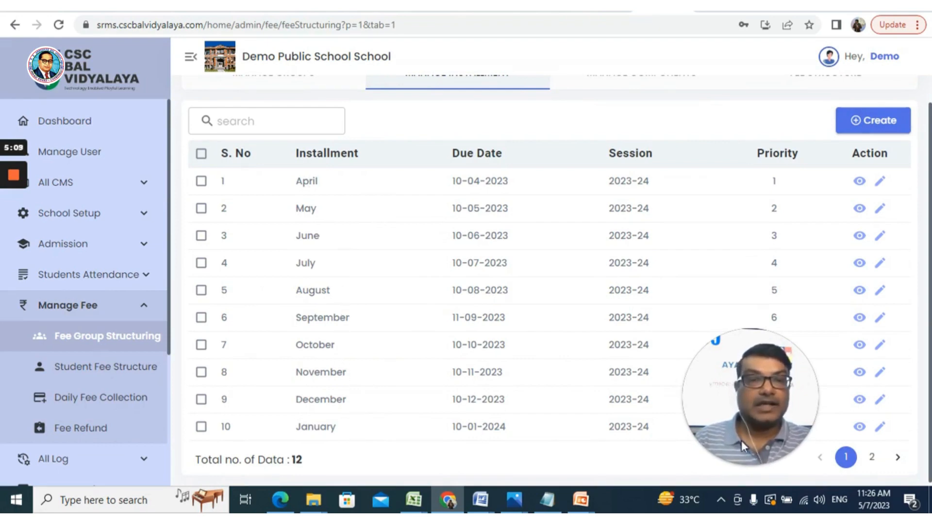
{"action": "left_click", "coordinate": [871, 457]}
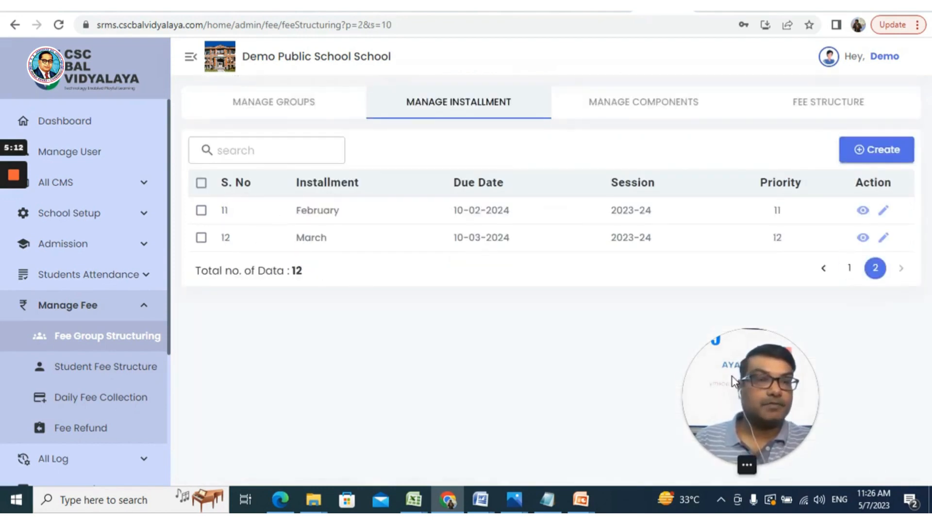
{"action": "left_click_drag", "start_coordinate": [733, 381], "coordinate": [521, 376]}
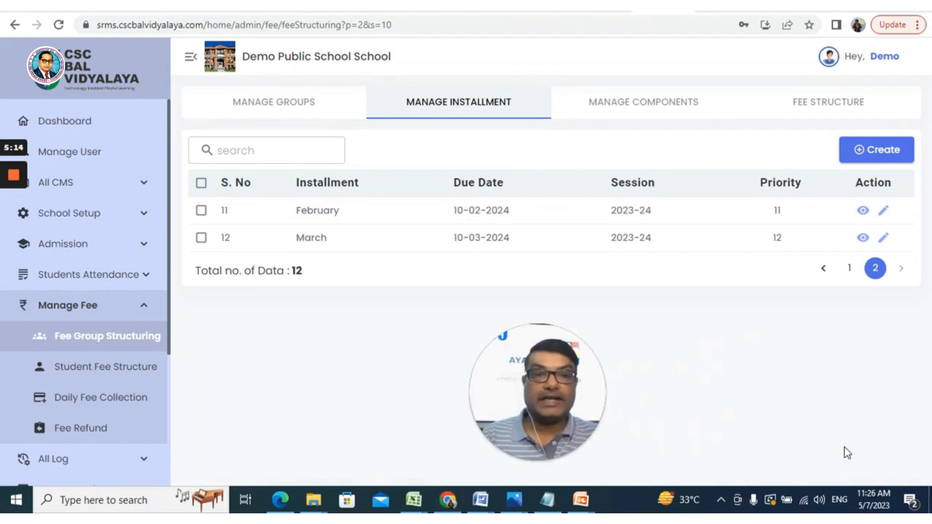
{"action": "left_click", "coordinate": [824, 270]}
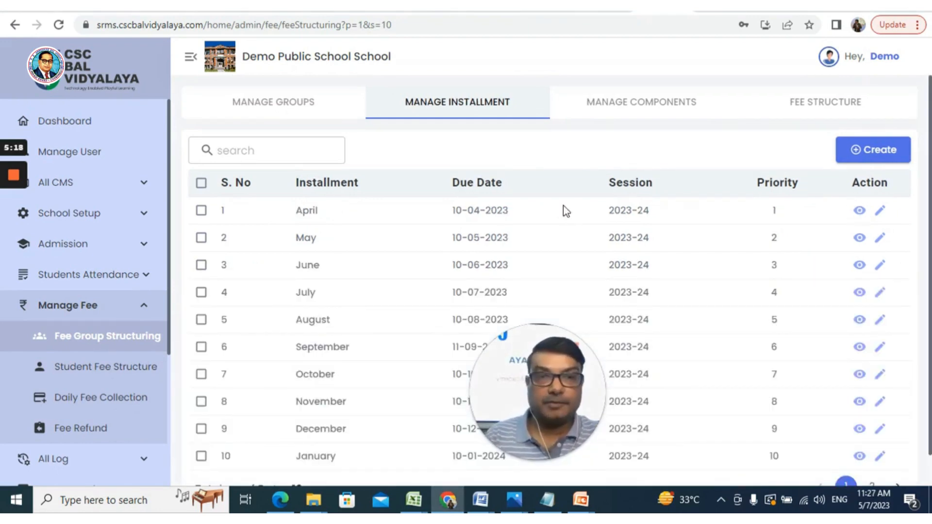
{"action": "scroll", "coordinate": [777, 218], "scroll_direction": "down", "scroll_amount": 1}
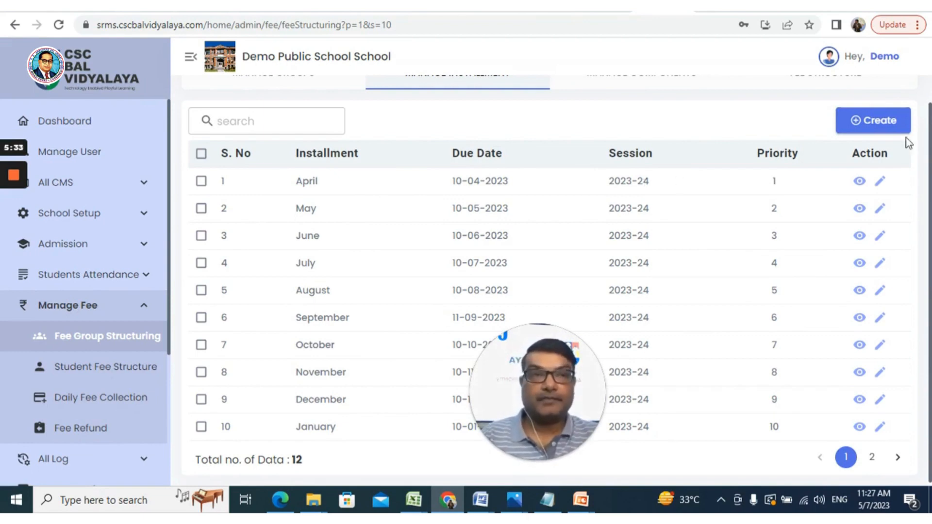
- Start a new installment named ABC with due date 10/05/2023 and priority 13
{"action": "left_click", "coordinate": [874, 125]}
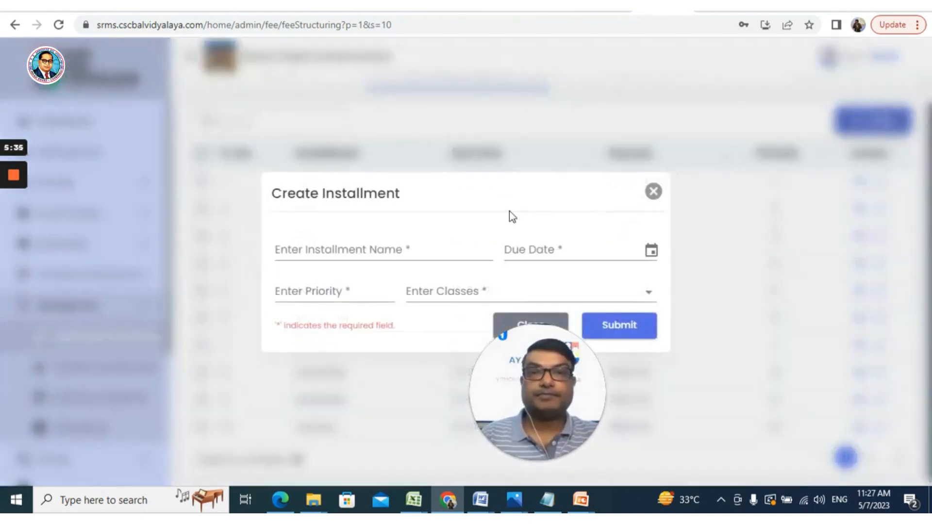
{"action": "left_click", "coordinate": [409, 249]}
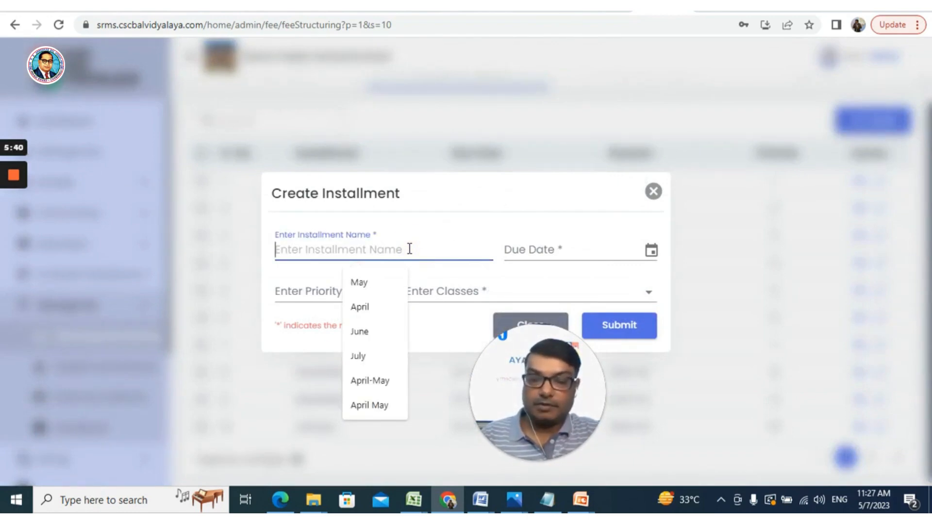
{"action": "type", "text": "ABC"}
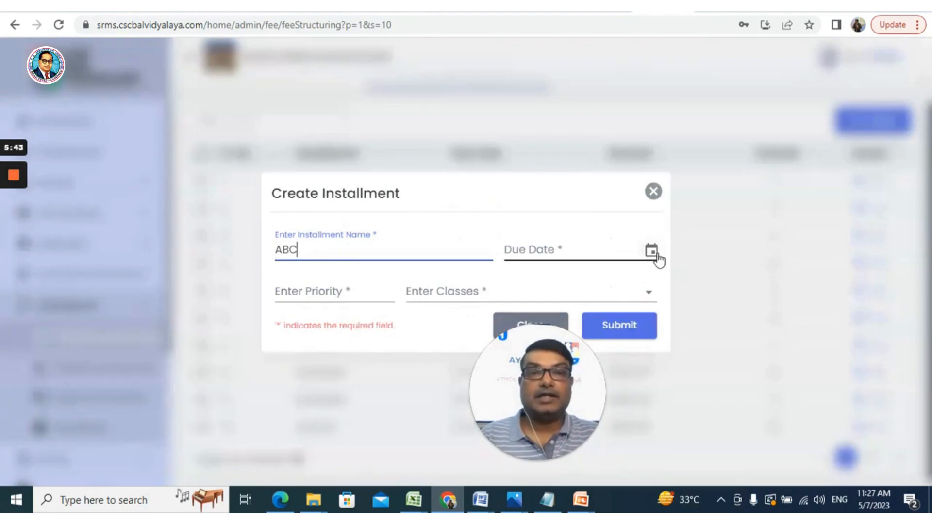
{"action": "left_click", "coordinate": [653, 256]}
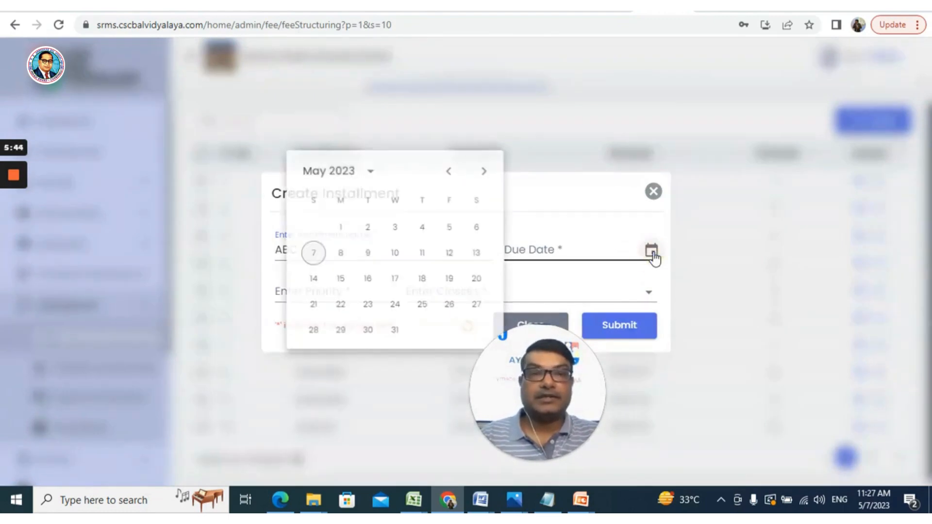
{"action": "left_click", "coordinate": [395, 257]}
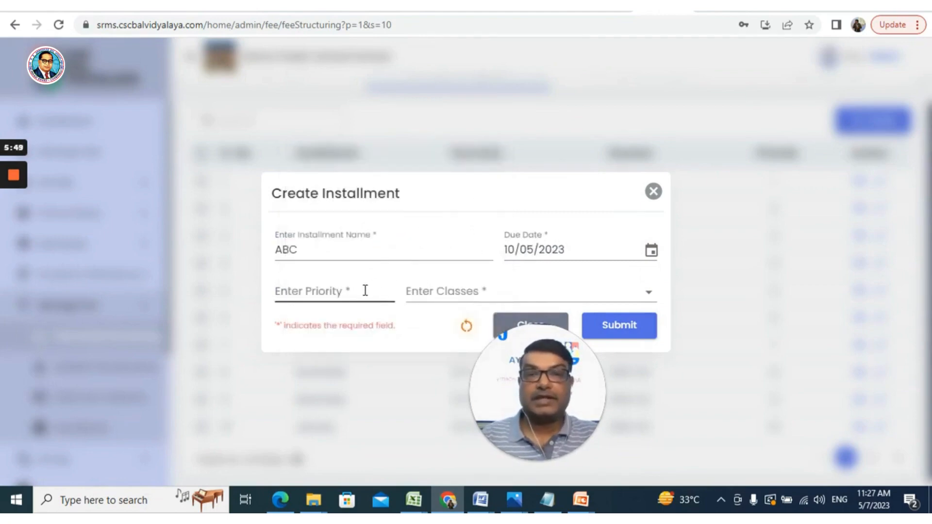
{"action": "left_click", "coordinate": [365, 290]}
{"action": "type", "text": "13"}
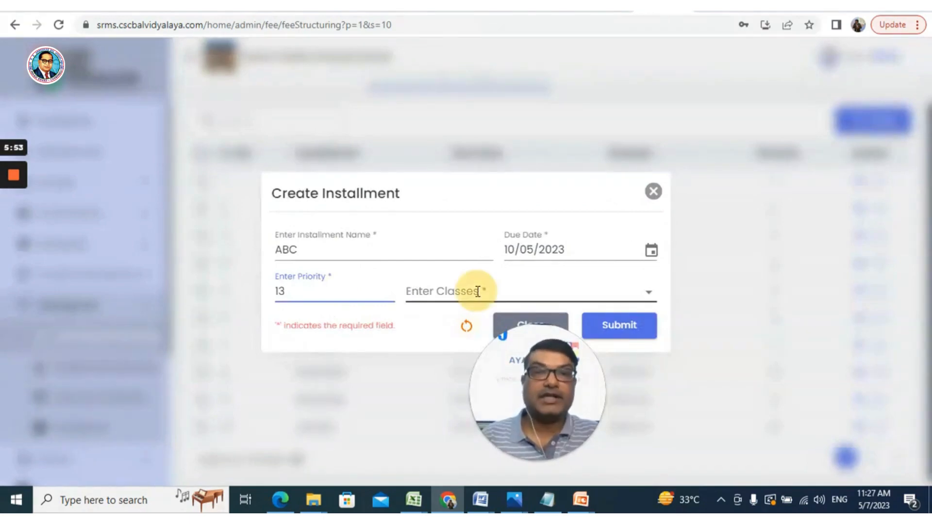
- Extend the new installment's name to ABC May
{"action": "left_click", "coordinate": [575, 291]}
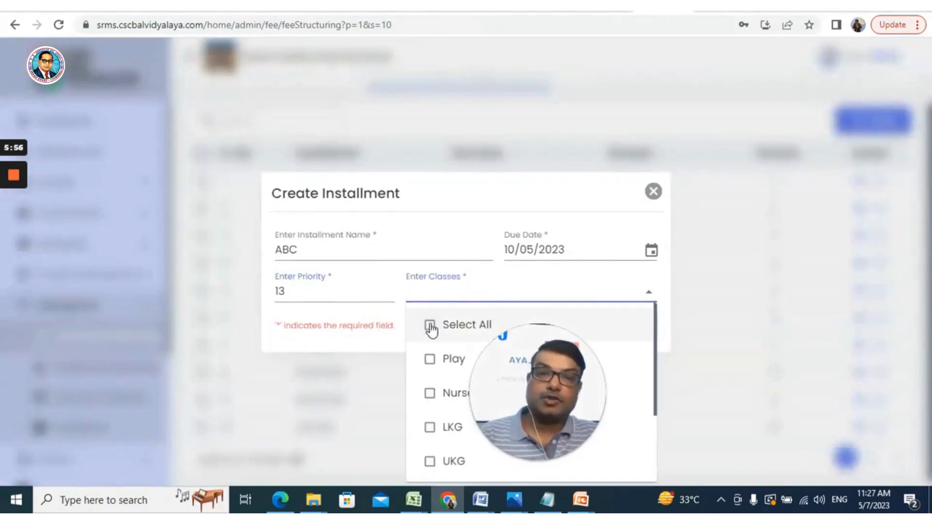
{"action": "left_click", "coordinate": [308, 249]}
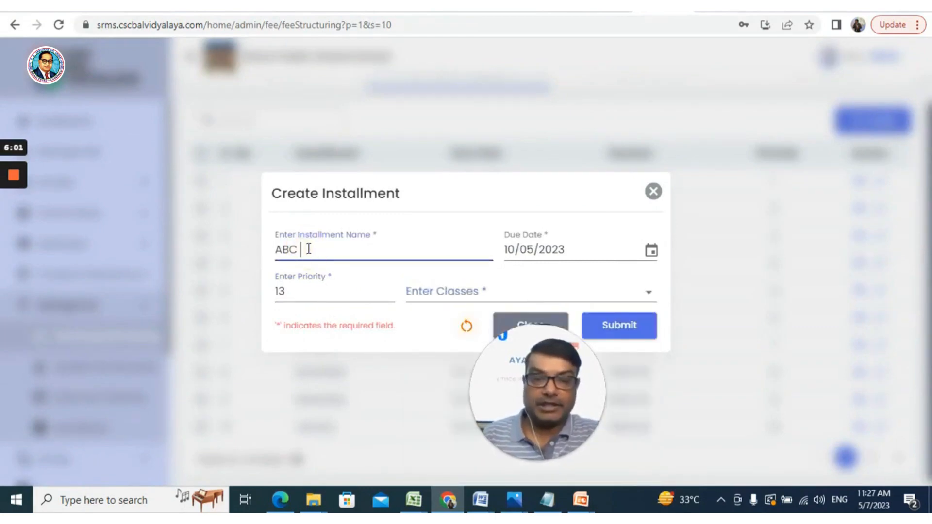
{"action": "type", "text": "nA"}
{"action": "type", "text": "Y"}
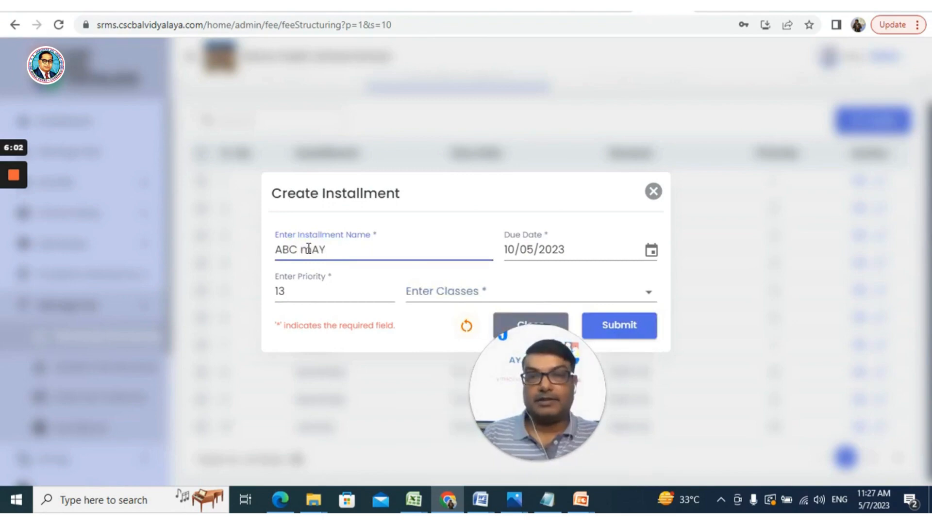
{"action": "double_click", "coordinate": [309, 249]}
{"action": "type", "text": "m"}
{"action": "key", "text": "BackSpace"}
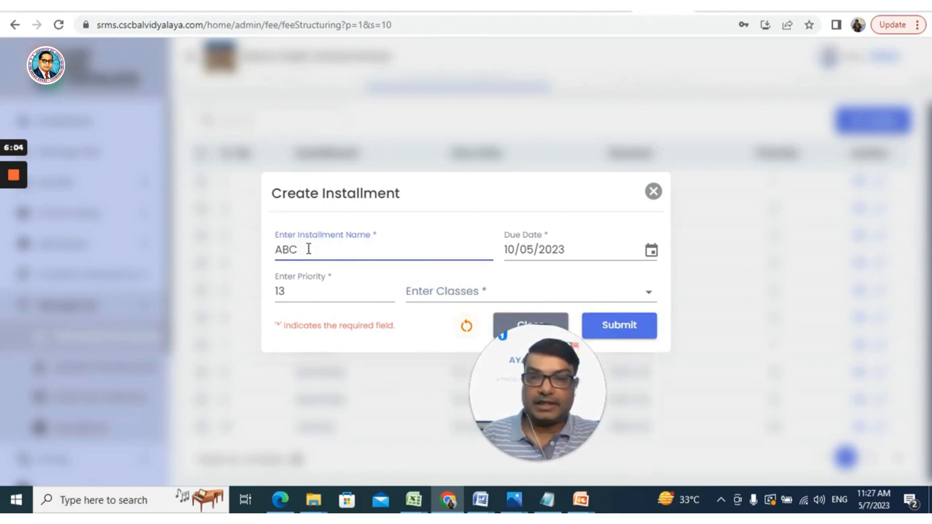
{"action": "type", "text": "May"}
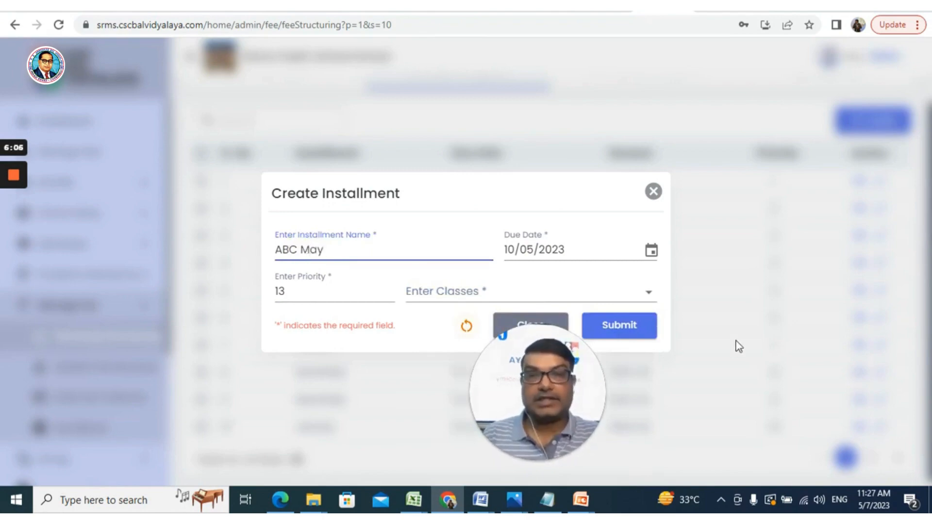
- Assign all classes to the ABC May installment and submit it
{"action": "left_click", "coordinate": [649, 294]}
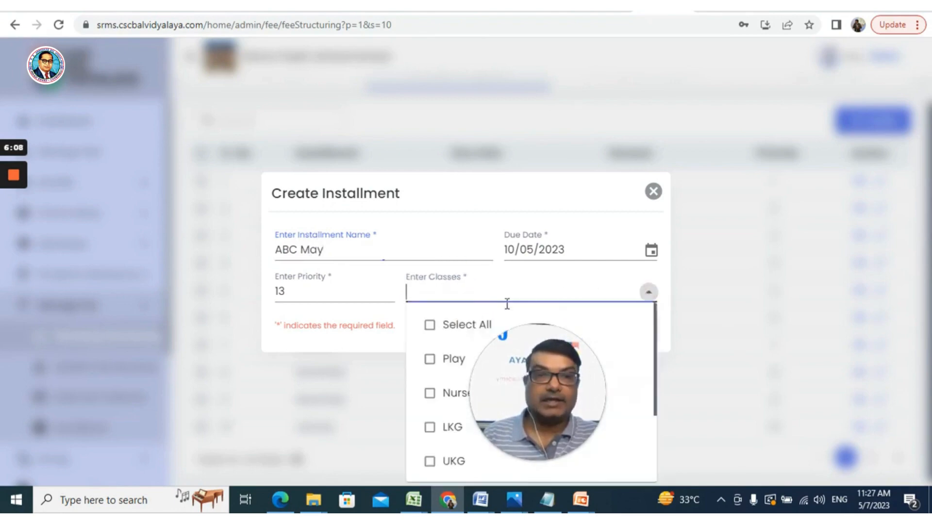
{"action": "left_click", "coordinate": [429, 326]}
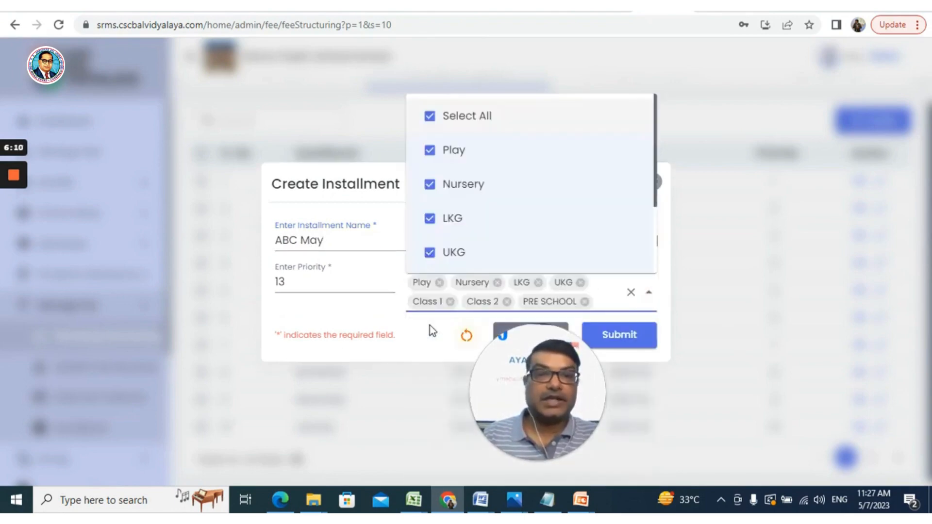
{"action": "left_click", "coordinate": [632, 340]}
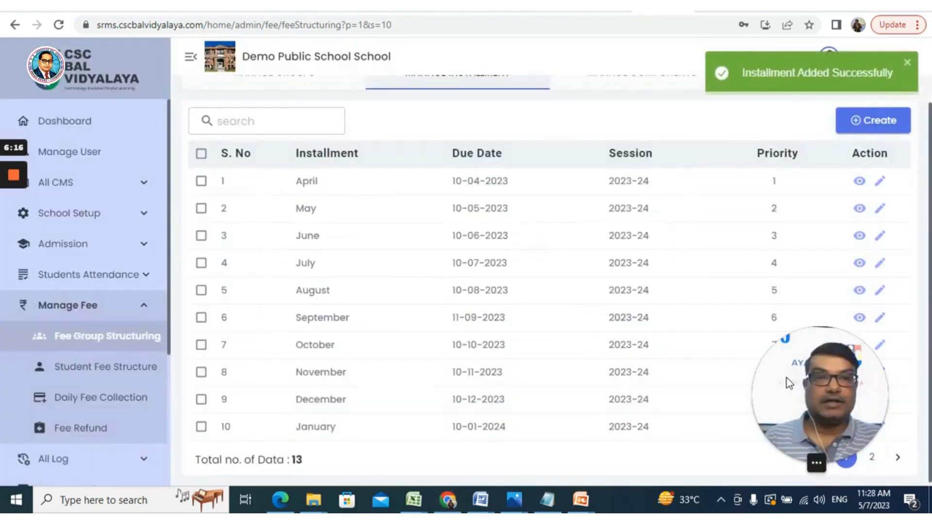
- Review the second page of installments, the fee group list and the first page of installments
{"action": "left_click_drag", "start_coordinate": [787, 378], "coordinate": [36, 383]}
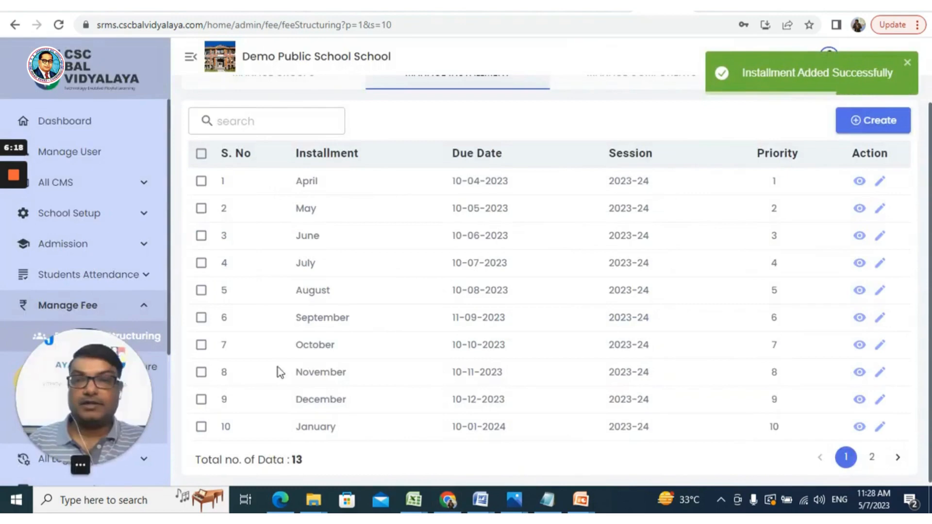
{"action": "left_click", "coordinate": [899, 460]}
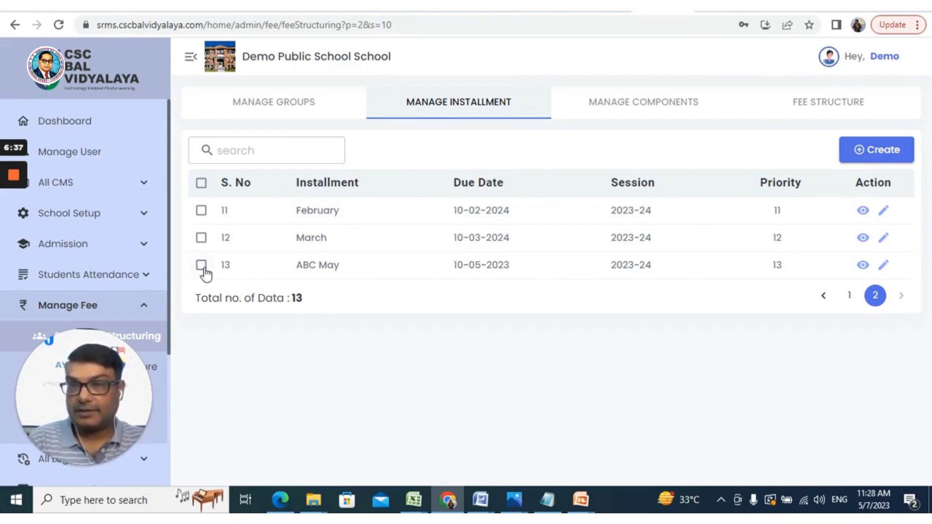
{"action": "left_click", "coordinate": [294, 111]}
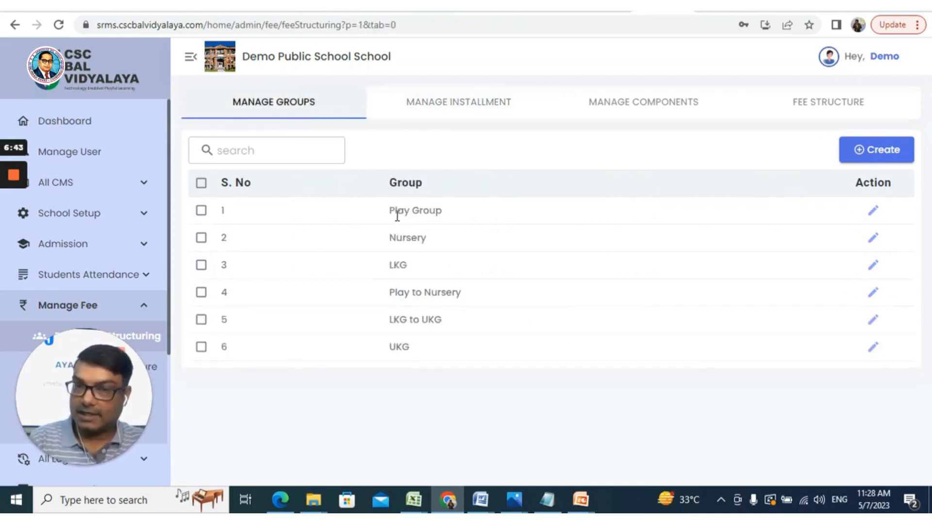
{"action": "left_click", "coordinate": [456, 109]}
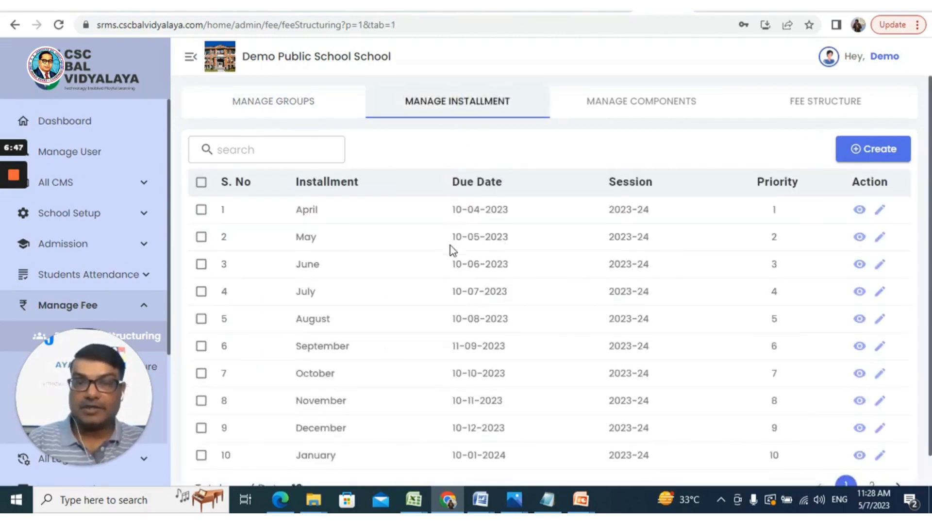
{"action": "scroll", "coordinate": [450, 248], "scroll_direction": "down", "scroll_amount": 1}
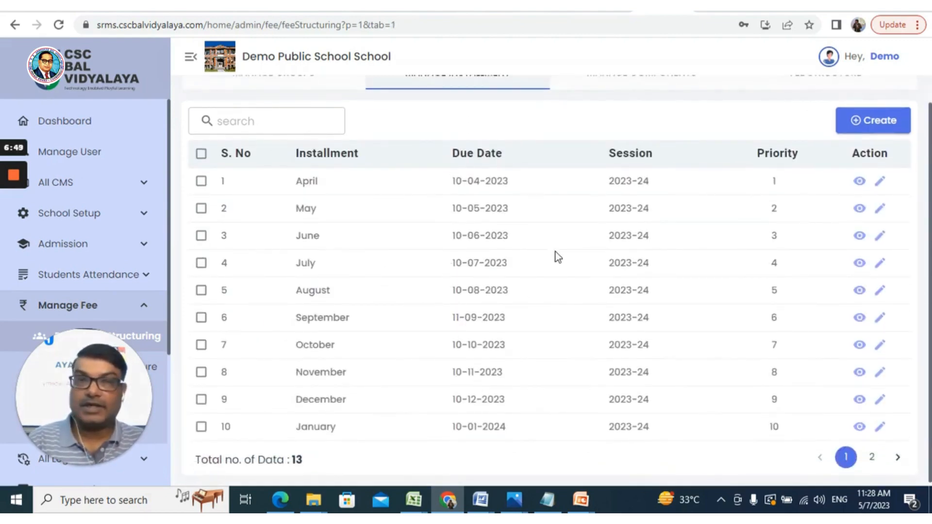
{"action": "scroll", "coordinate": [558, 257], "scroll_direction": "up", "scroll_amount": 1}
- Start a new fee component named Sports Fee with the abbreviation SF
{"action": "left_click", "coordinate": [628, 107]}
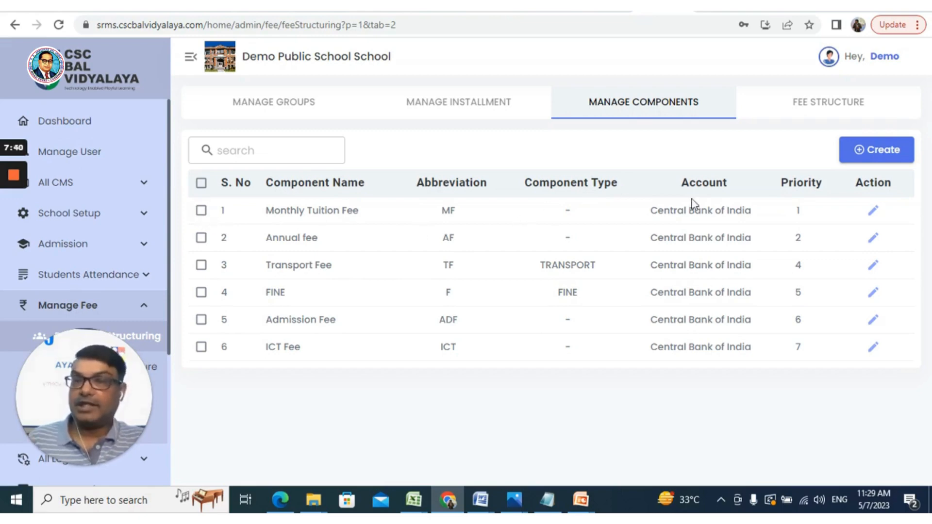
{"action": "left_click", "coordinate": [897, 155]}
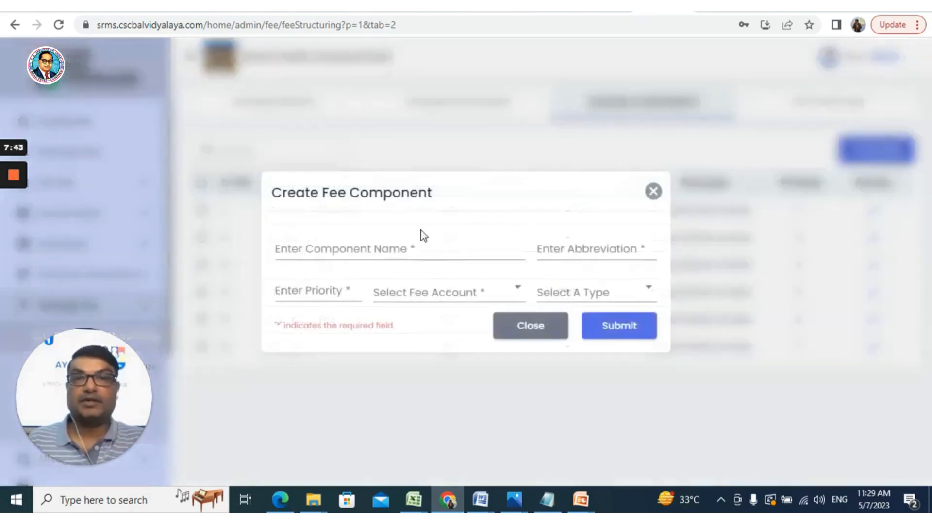
{"action": "left_click", "coordinate": [355, 253]}
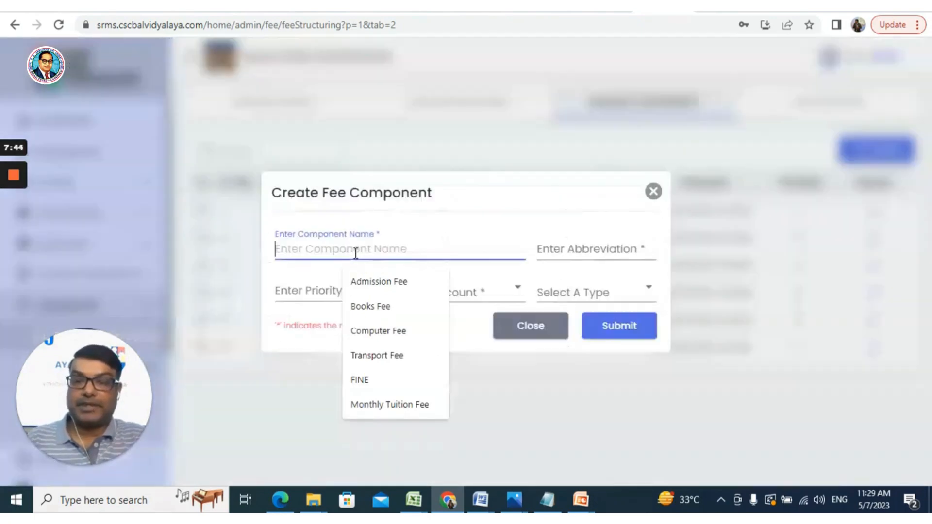
{"action": "type", "text": "Sports"}
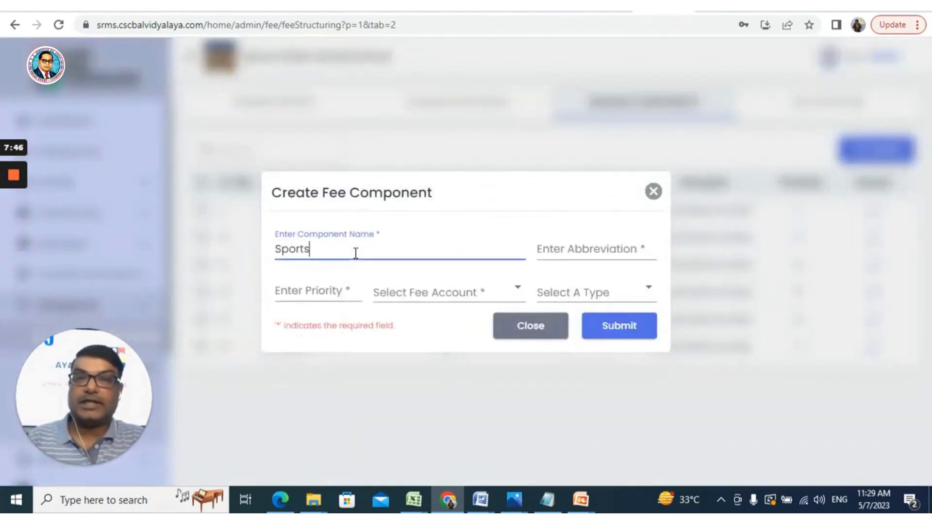
{"action": "type", "text": " Fee"}
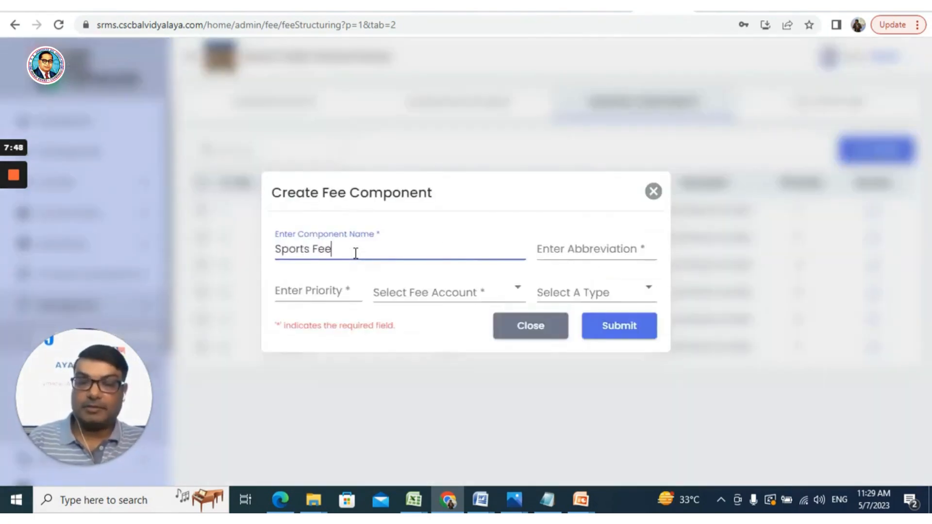
{"action": "left_click", "coordinate": [618, 253]}
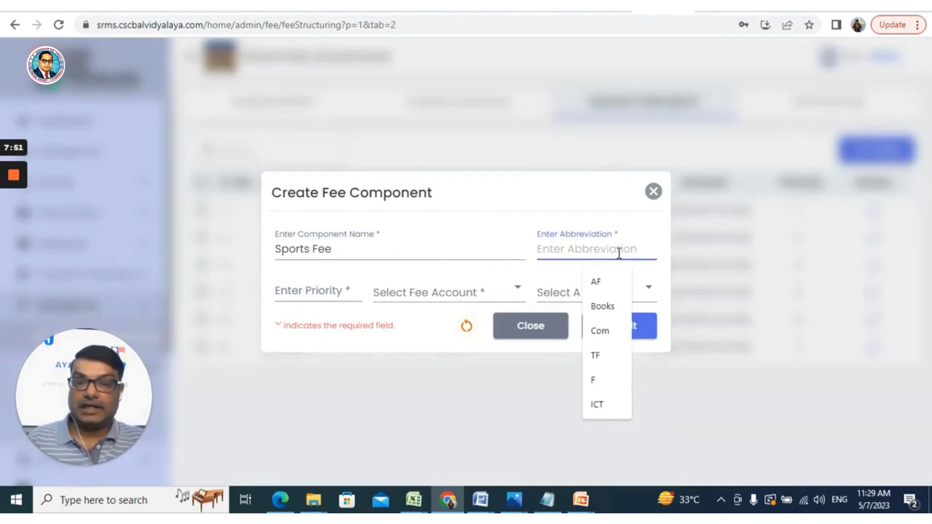
{"action": "type", "text": "SF"}
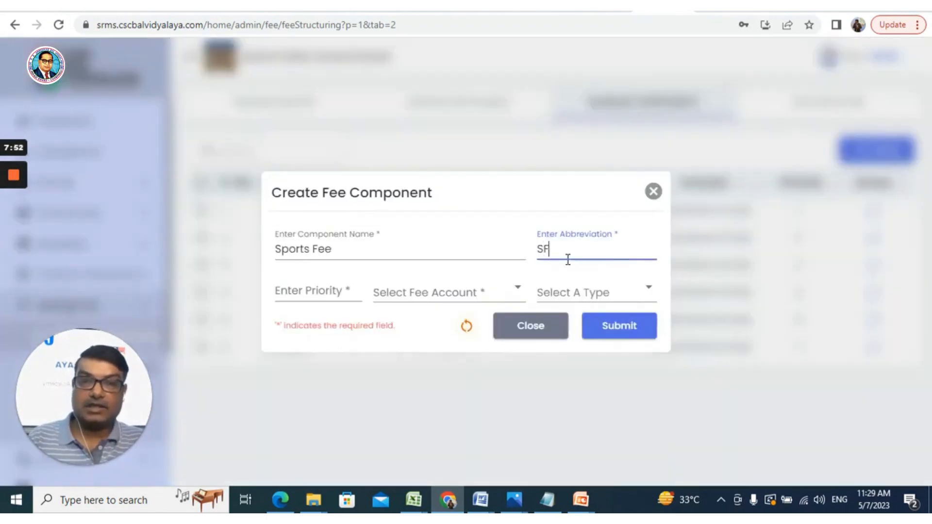
- Set the fee component's priority to 8 and its fee account to Central Bank of India
{"action": "left_click", "coordinate": [339, 292]}
{"action": "left_click", "coordinate": [316, 421]}
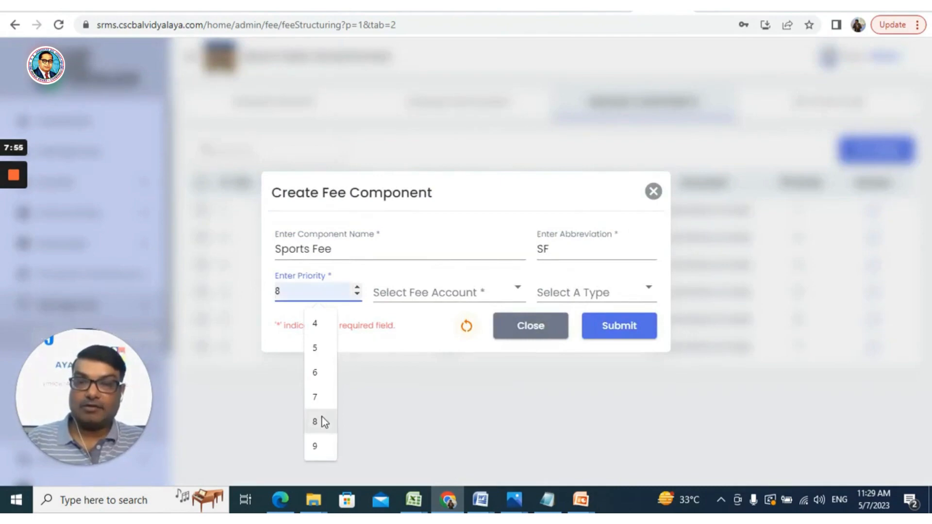
{"action": "left_click", "coordinate": [406, 291]}
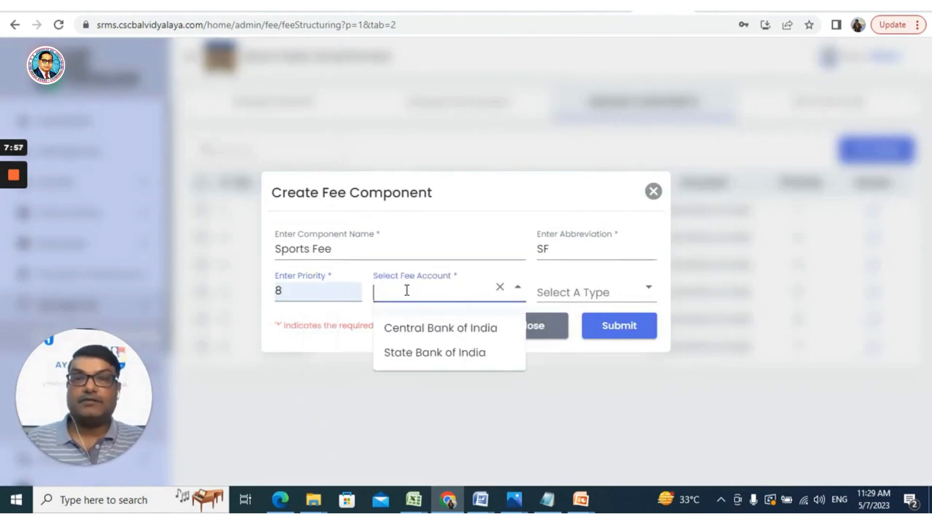
{"action": "left_click", "coordinate": [418, 333]}
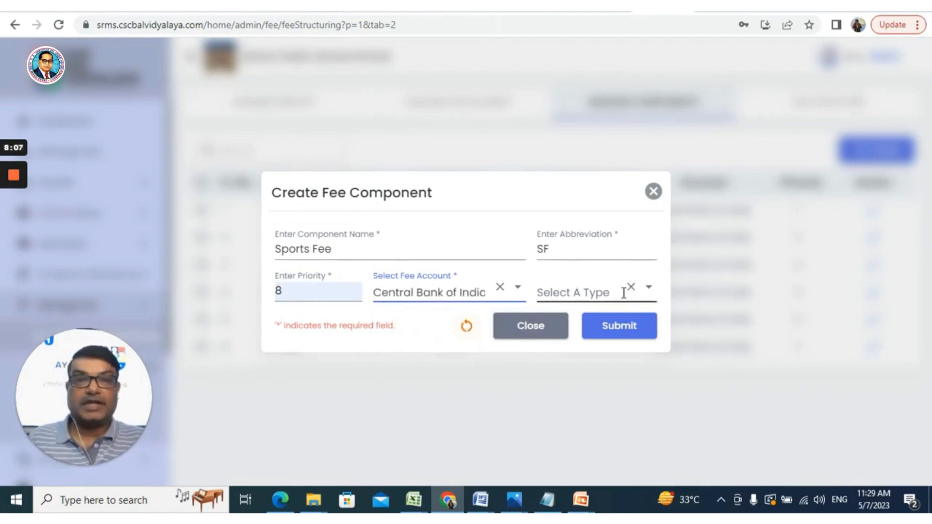
{"action": "left_click", "coordinate": [649, 288]}
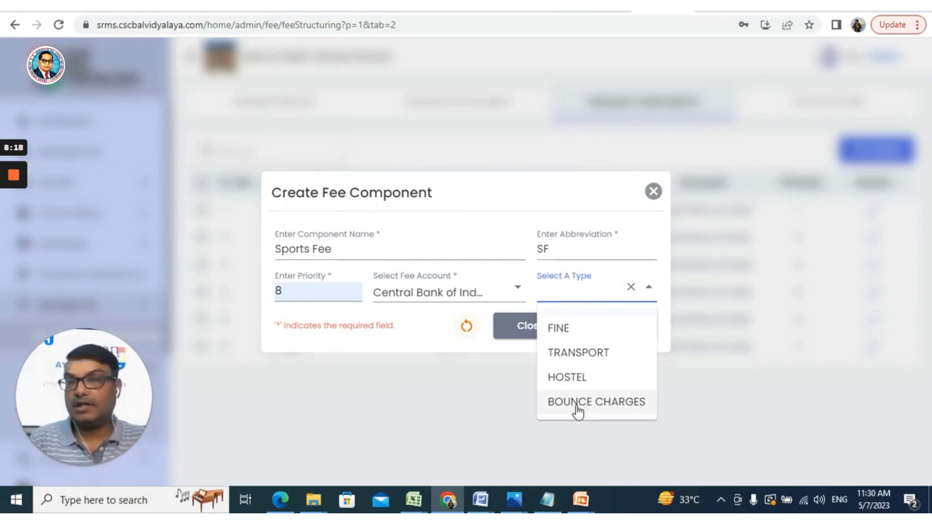
- Change the new component's name to Hostel Fee and its abbreviation to HF
{"action": "left_click", "coordinate": [311, 250]}
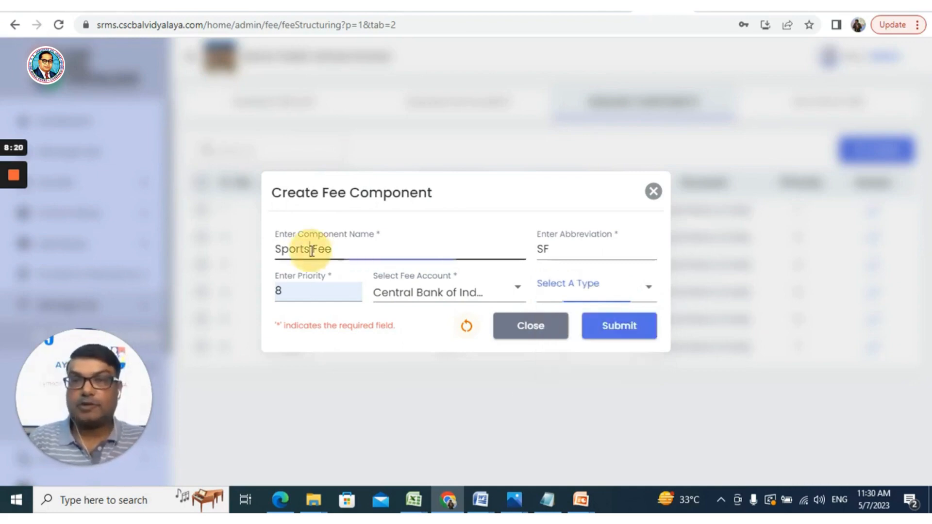
{"action": "key", "text": "BackSpace"}
{"action": "key", "text": "BackSpace"}
{"action": "key", "text": "BackSpace"}
{"action": "key", "text": "BackSpace"}
{"action": "key", "text": "BackSpace"}
{"action": "key", "text": "BackSpace"}
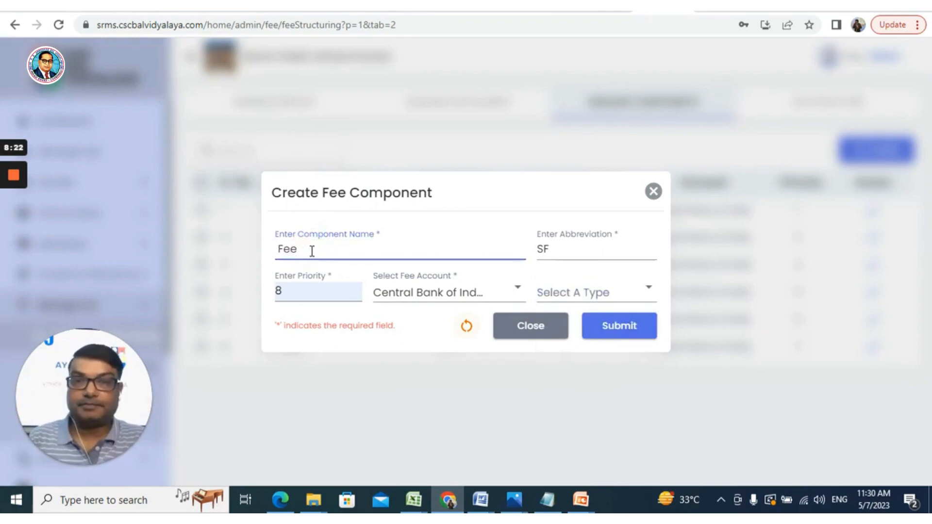
{"action": "type", "text": "h"}
{"action": "key", "text": "BackSpace"}
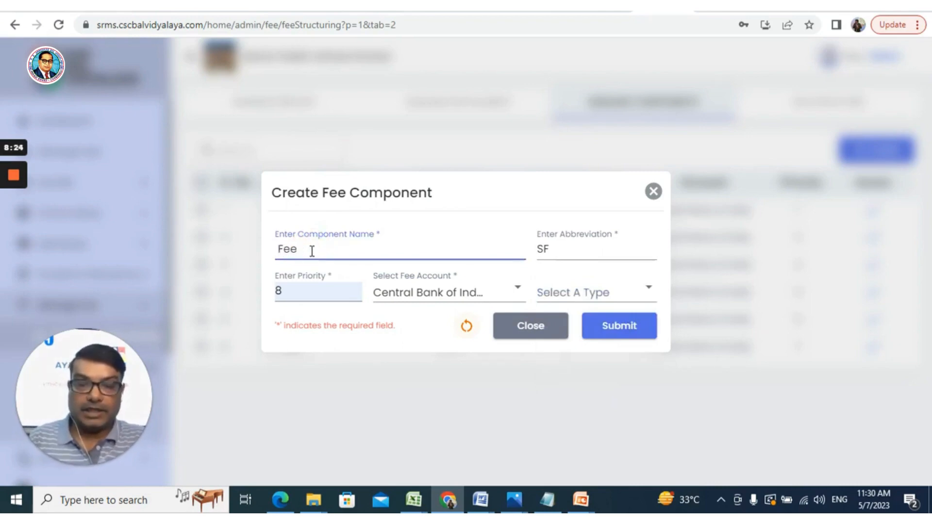
{"action": "type", "text": "Hostel"}
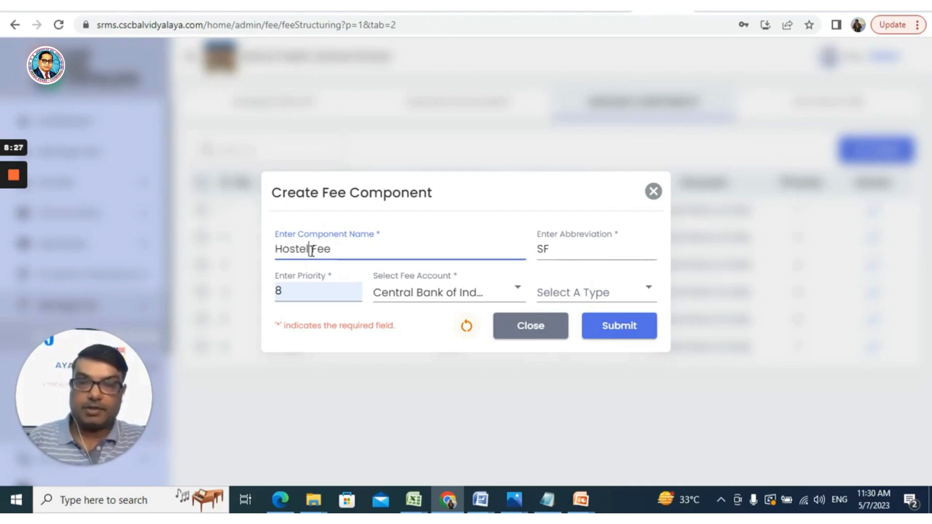
{"action": "left_click", "coordinate": [540, 248]}
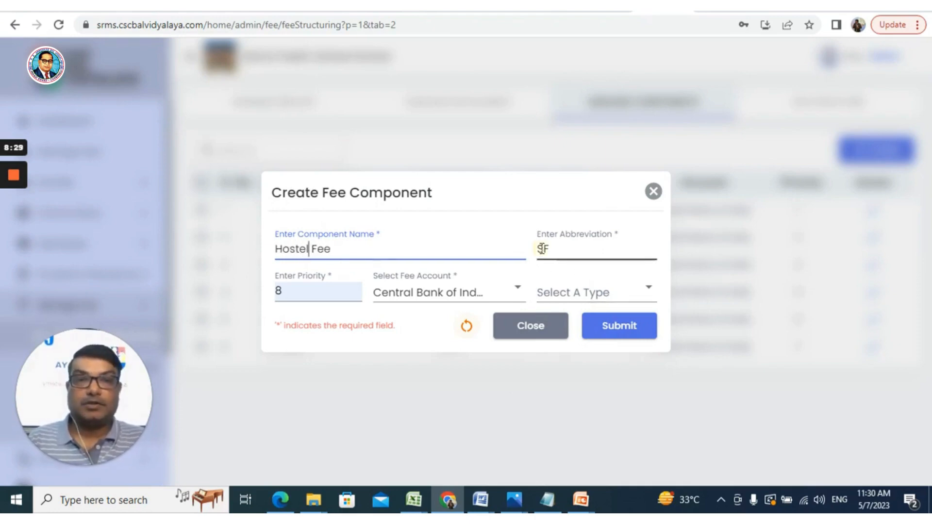
{"action": "key", "text": "BackSpace"}
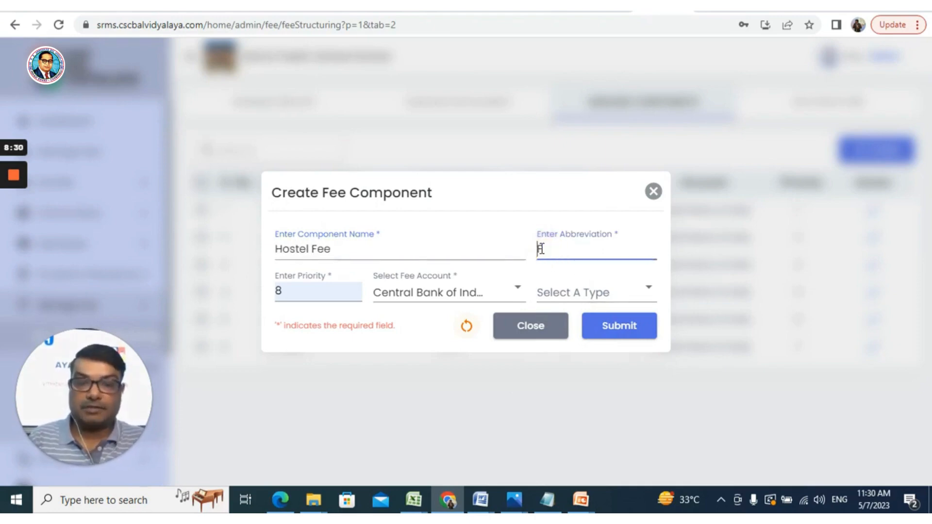
{"action": "type", "text": "HF"}
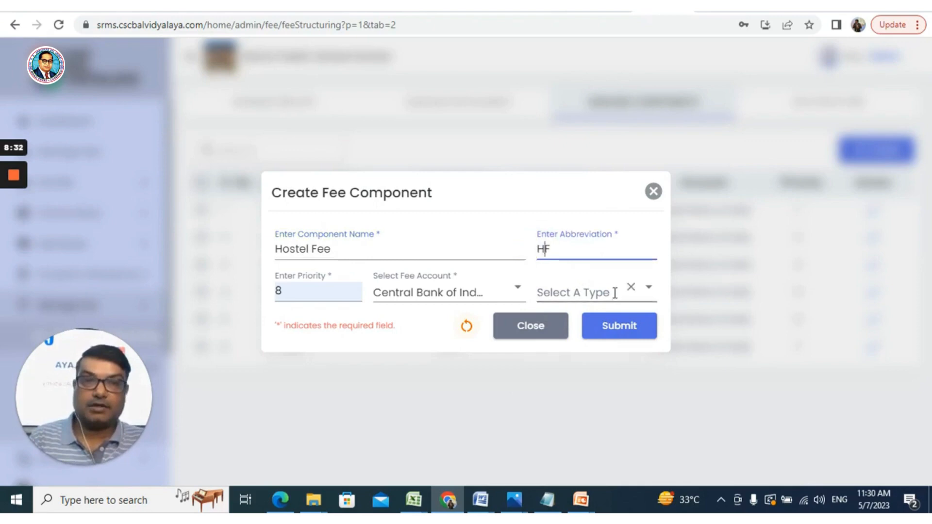
- Set the Hostel Fee component's type to HOSTEL
{"action": "left_click", "coordinate": [647, 294]}
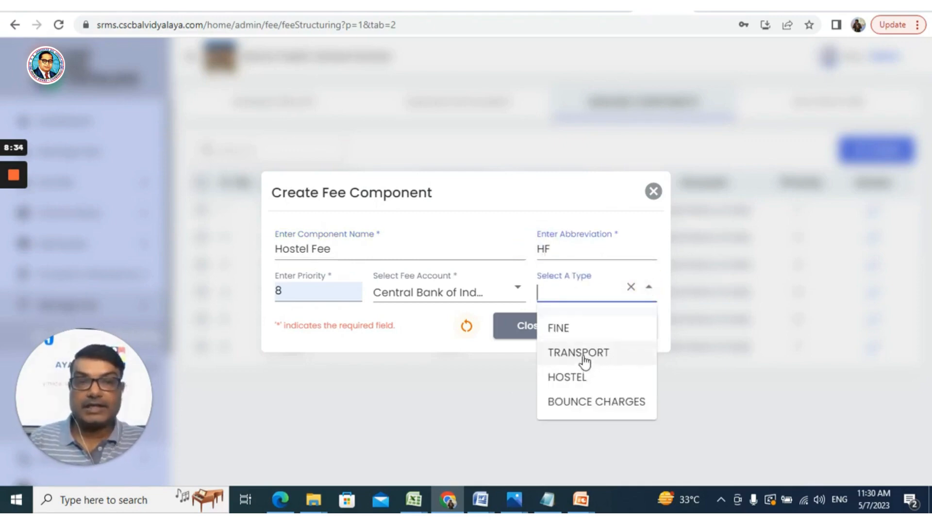
{"action": "left_click", "coordinate": [573, 378]}
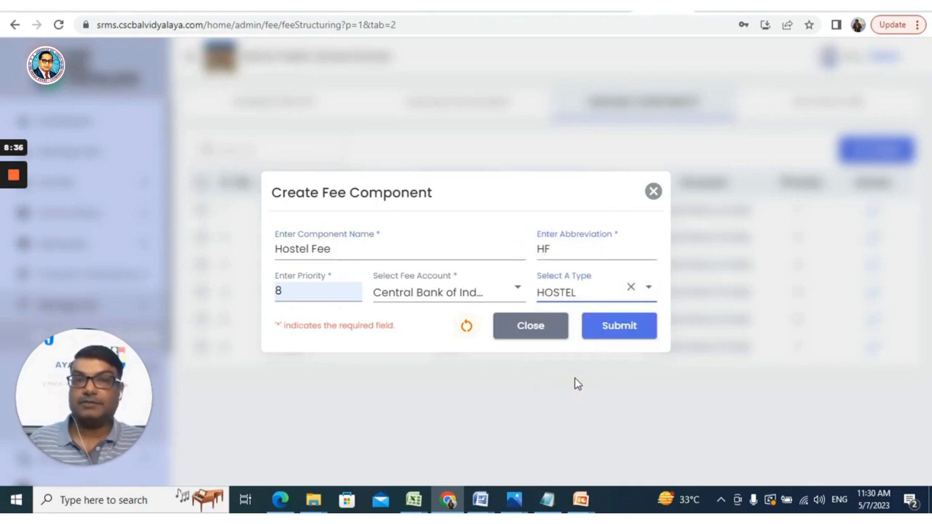
{"action": "left_click", "coordinate": [652, 293]}
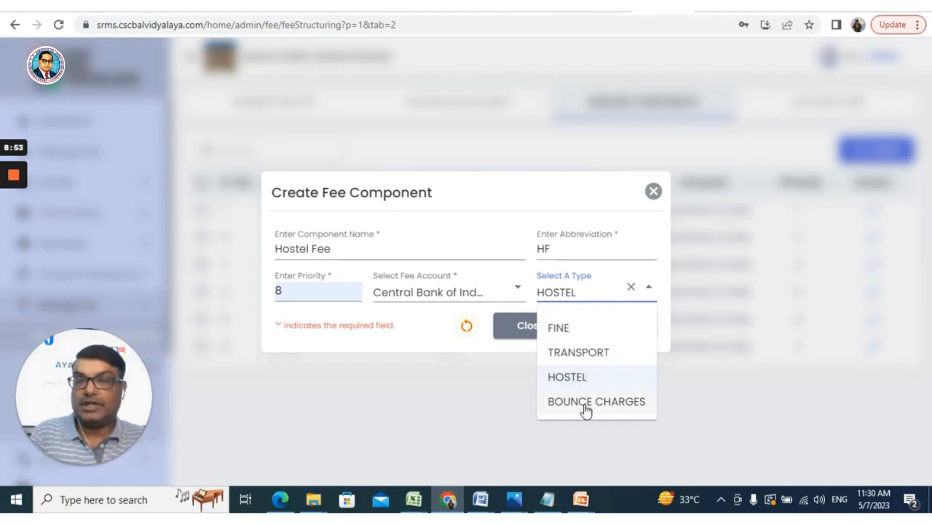
{"action": "left_click", "coordinate": [698, 402]}
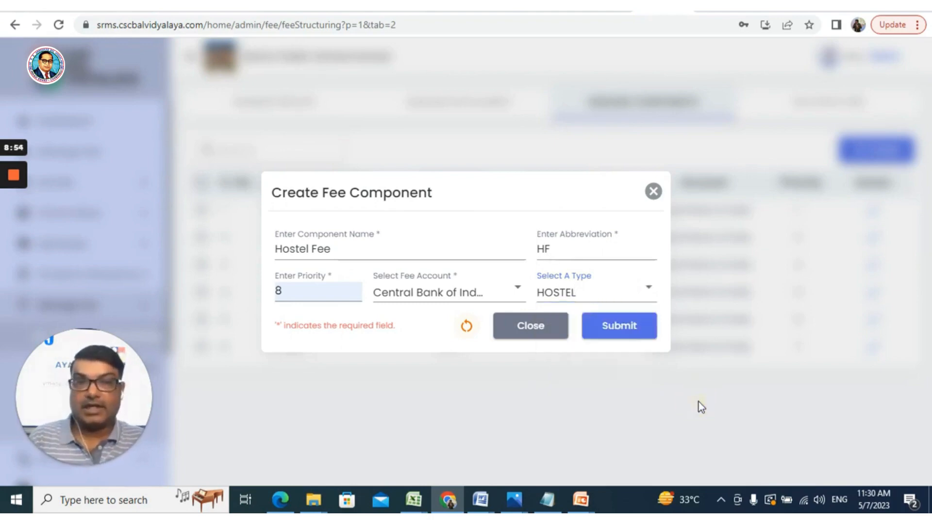
- Save the new Hostel Fee component
{"action": "left_click", "coordinate": [618, 329]}
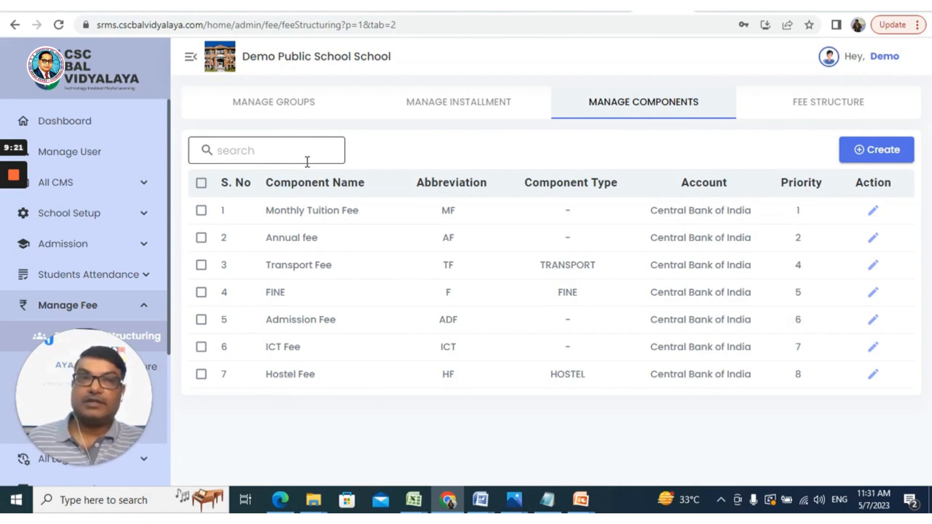
- Start a new fee structure and select UKG as its group
{"action": "left_click", "coordinate": [825, 111]}
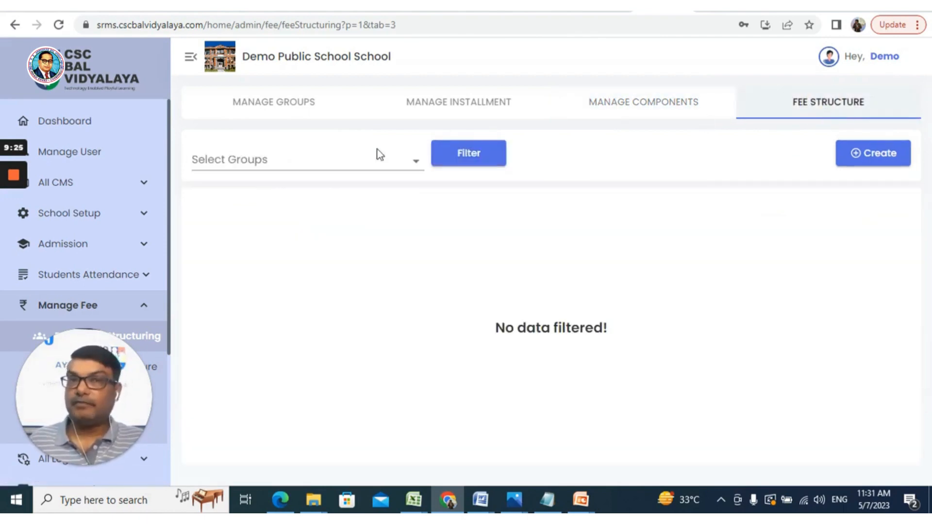
{"action": "left_click", "coordinate": [415, 167]}
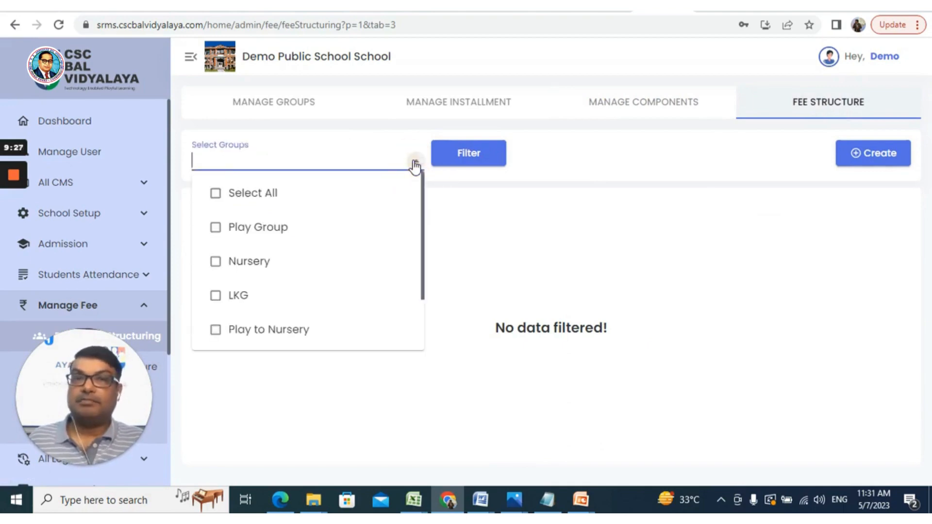
{"action": "left_click", "coordinate": [565, 154]}
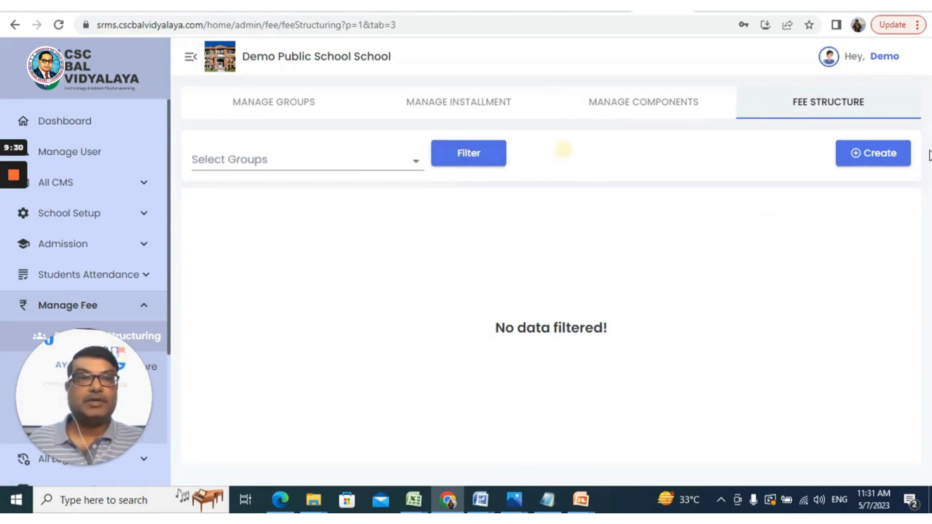
{"action": "left_click", "coordinate": [895, 156]}
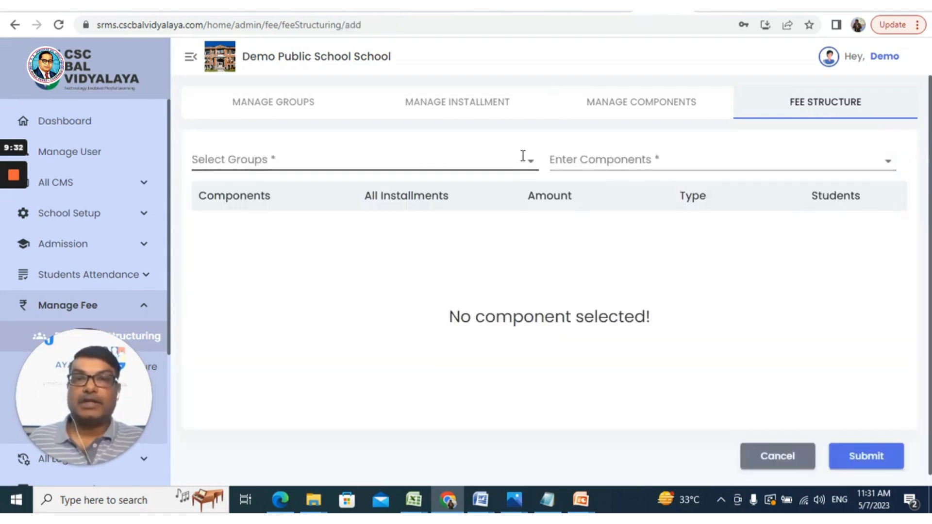
{"action": "left_click", "coordinate": [525, 168]}
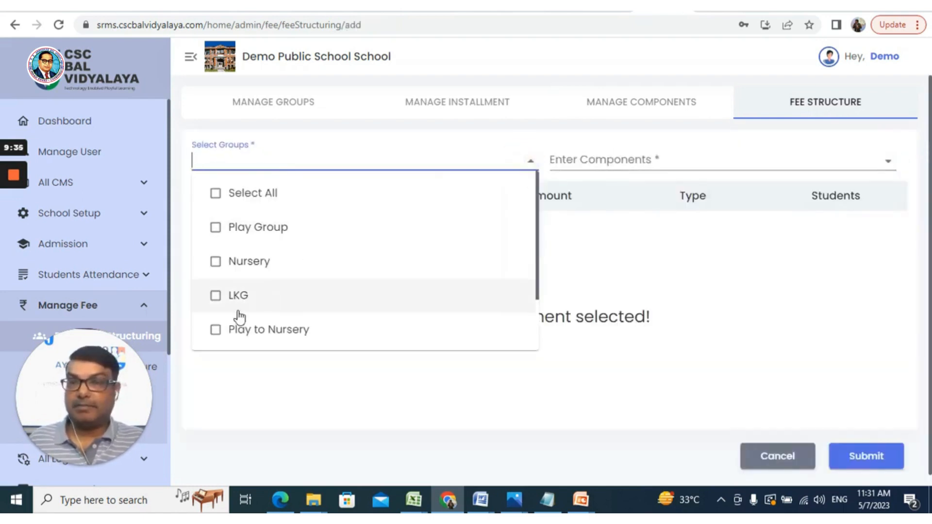
{"action": "scroll", "coordinate": [310, 300], "scroll_direction": "down", "scroll_amount": 2}
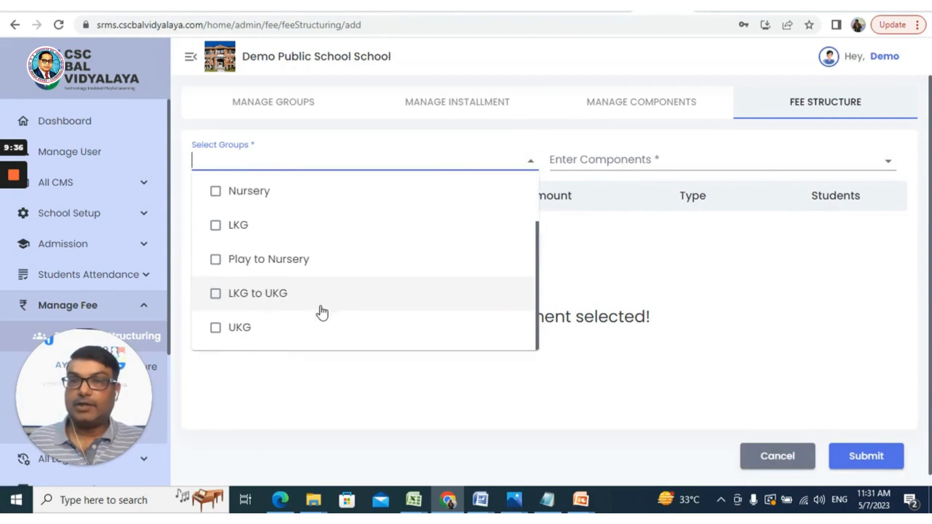
{"action": "left_click", "coordinate": [216, 329]}
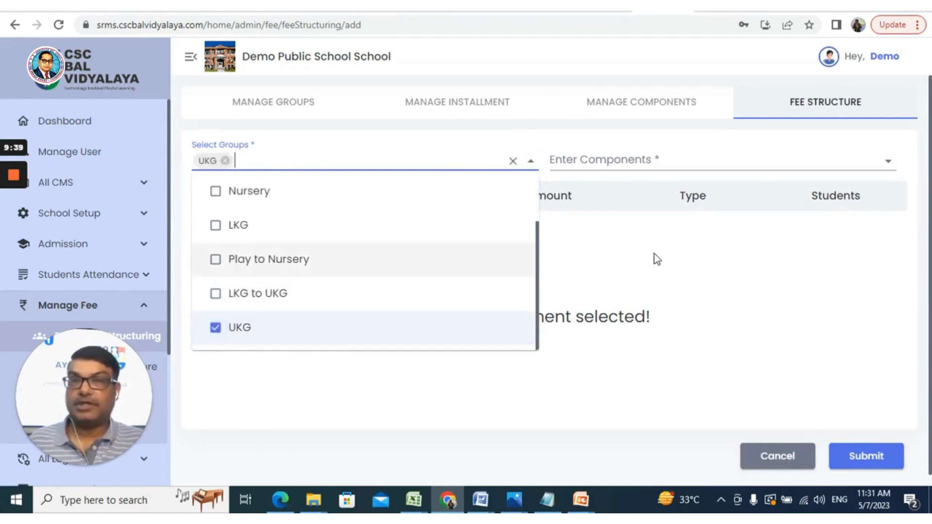
- Add the Monthly Tuition, Annual, Transport, Admission, ICT and Hostel Fee components to the UKG fee structure, leaving out FINE
{"action": "left_click", "coordinate": [632, 160]}
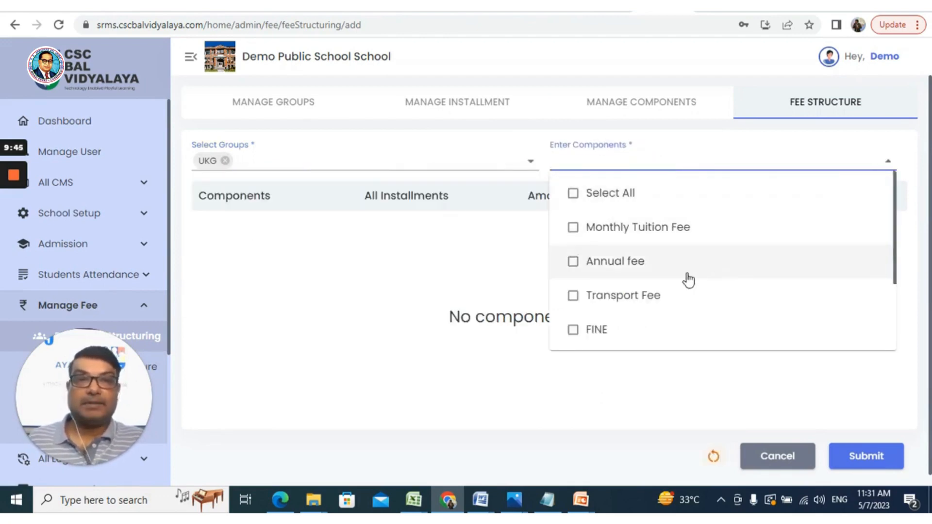
{"action": "scroll", "coordinate": [688, 280], "scroll_direction": "down", "scroll_amount": 2}
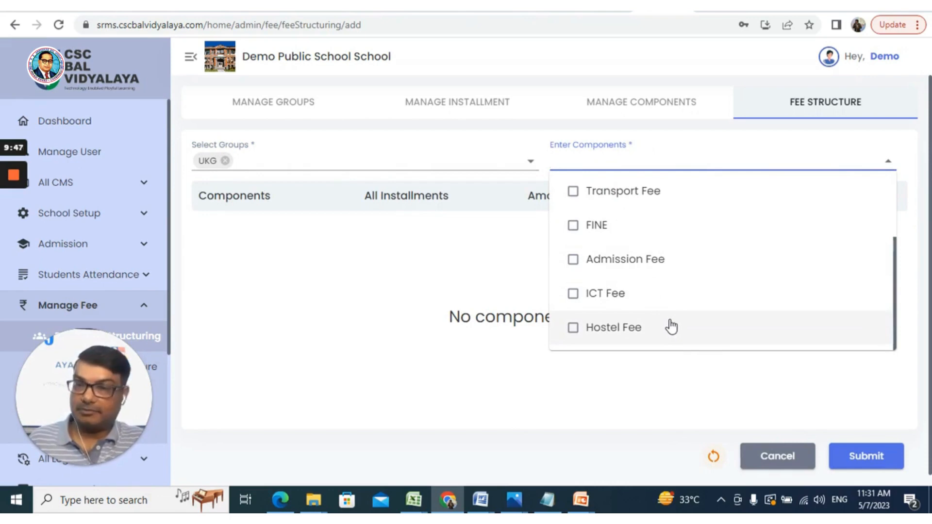
{"action": "scroll", "coordinate": [671, 327], "scroll_direction": "up", "scroll_amount": 3}
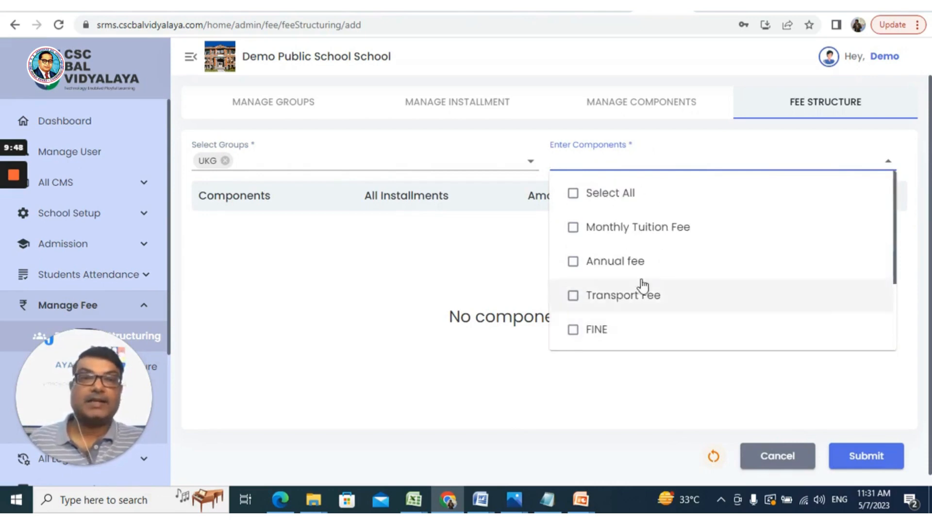
{"action": "left_click", "coordinate": [573, 228]}
{"action": "left_click", "coordinate": [577, 265]}
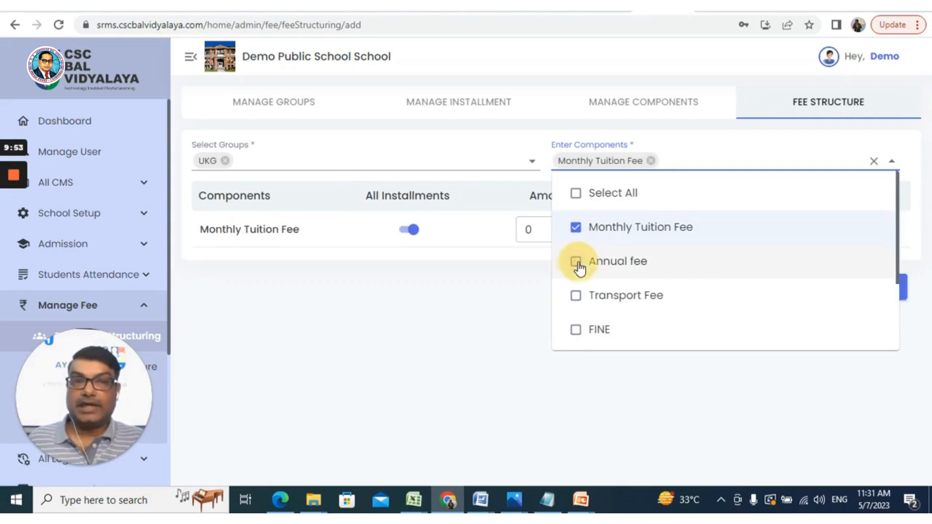
{"action": "left_click", "coordinate": [574, 297]}
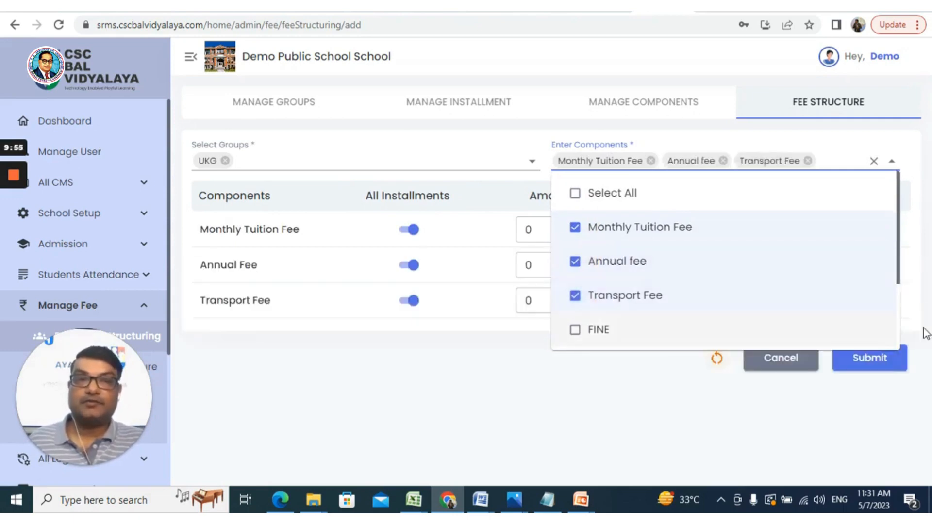
{"action": "left_click_drag", "start_coordinate": [900, 273], "coordinate": [895, 312]}
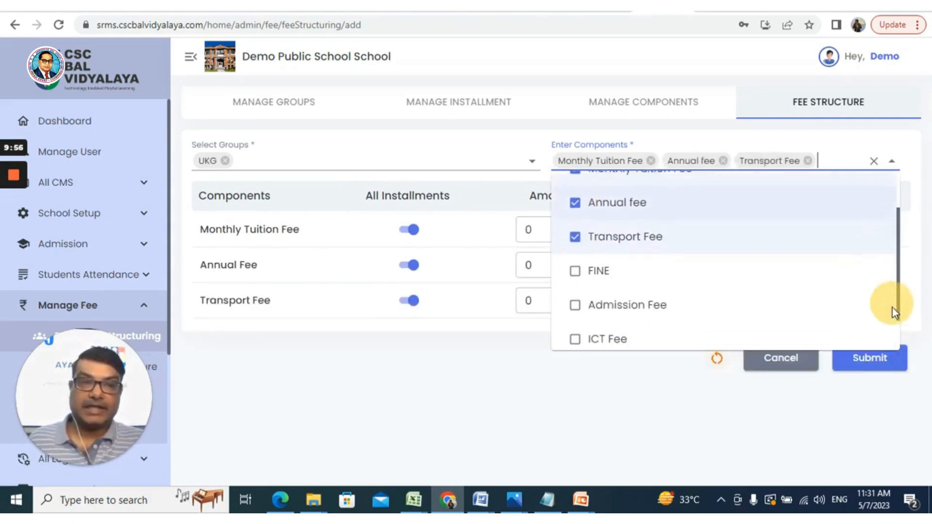
{"action": "left_click", "coordinate": [576, 297]}
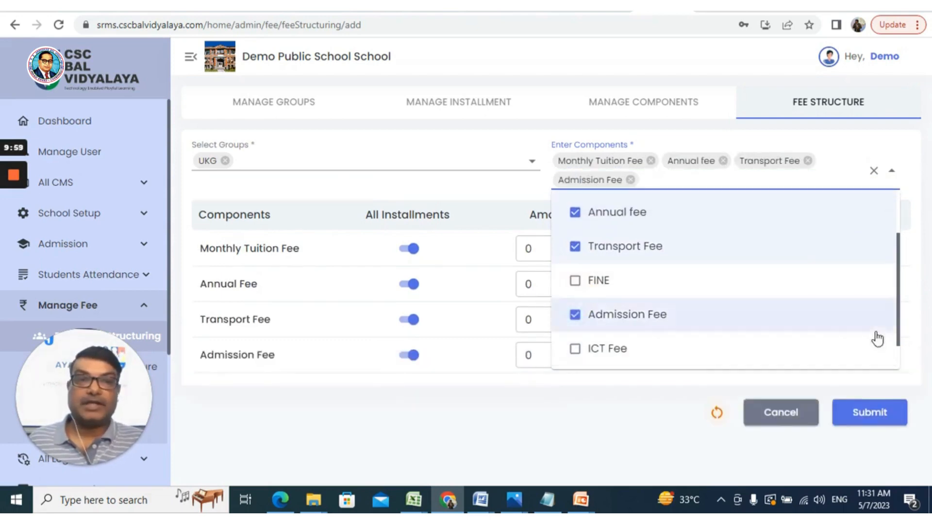
{"action": "left_click", "coordinate": [568, 351]}
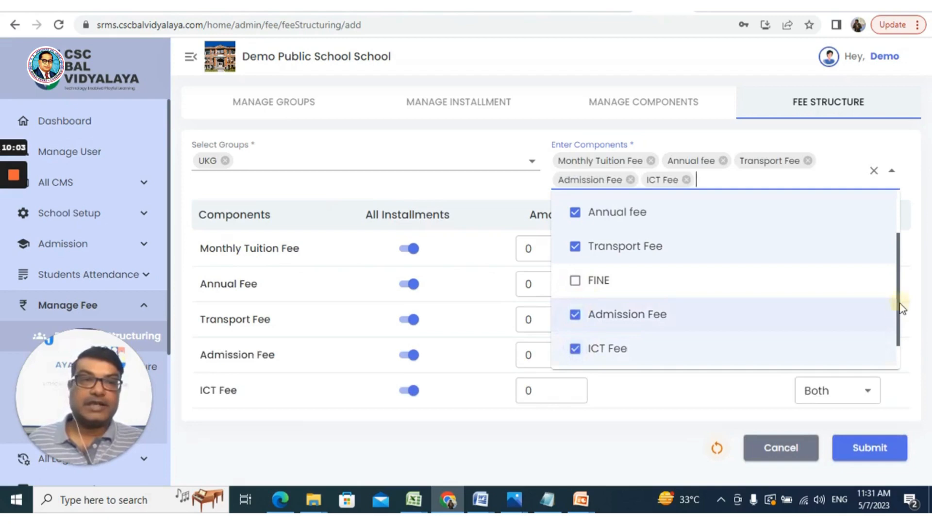
{"action": "left_click_drag", "start_coordinate": [901, 307], "coordinate": [898, 333]}
{"action": "left_click", "coordinate": [576, 347]}
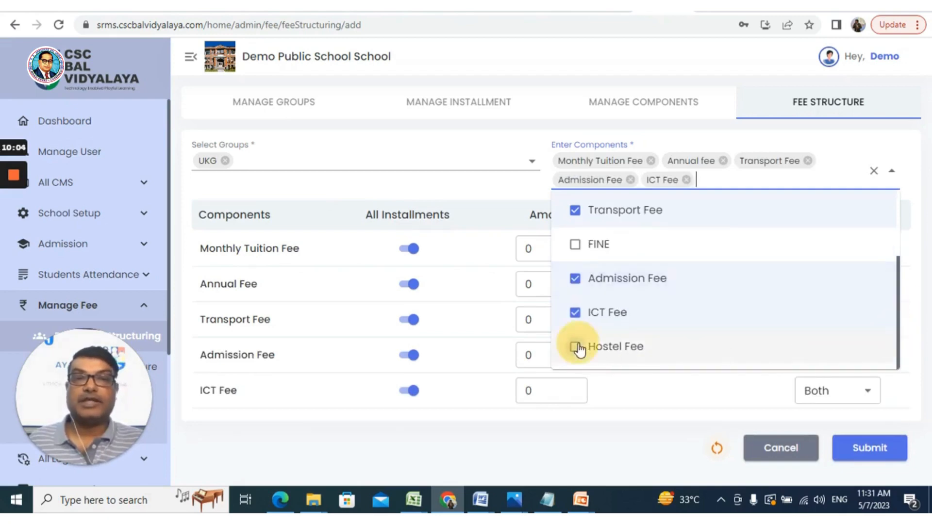
{"action": "left_click", "coordinate": [434, 185]}
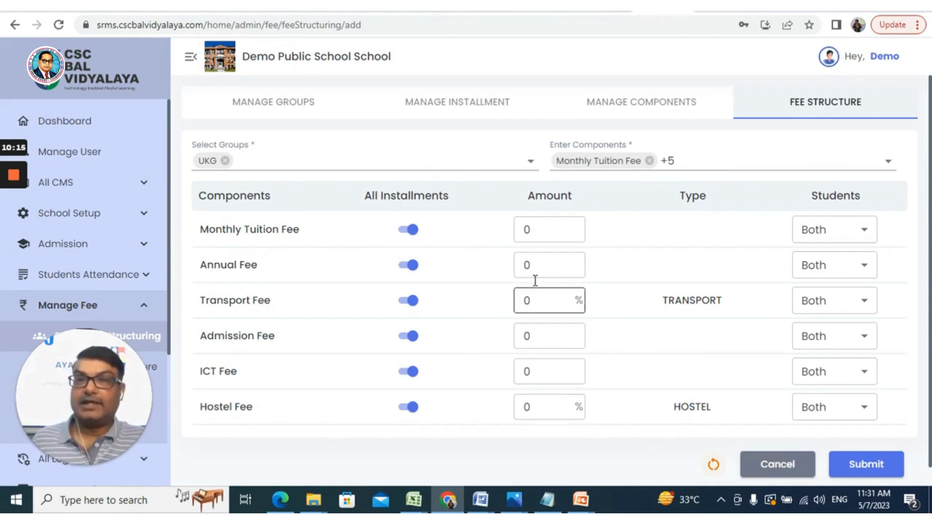
- Set the Monthly Tuition Fee amount to 600 and apply it to both new and old students
{"action": "left_click", "coordinate": [553, 232]}
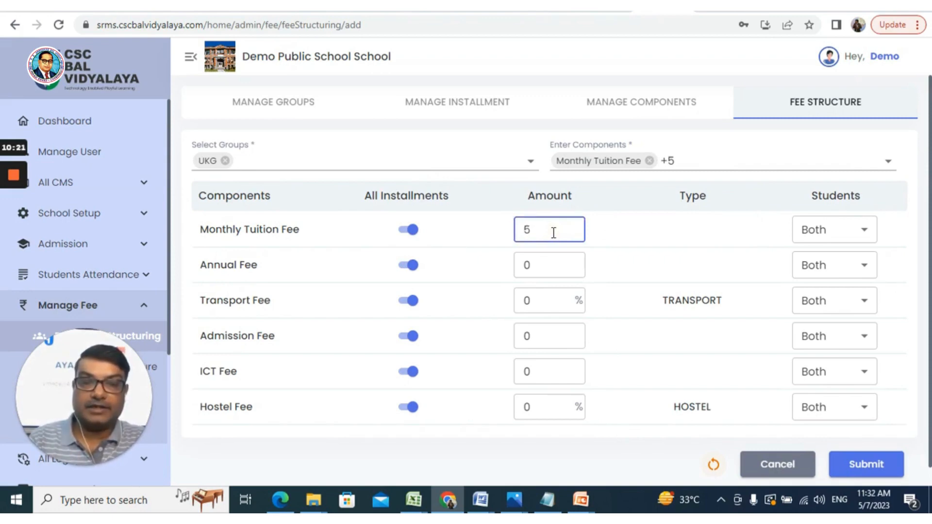
{"action": "type", "text": "600"}
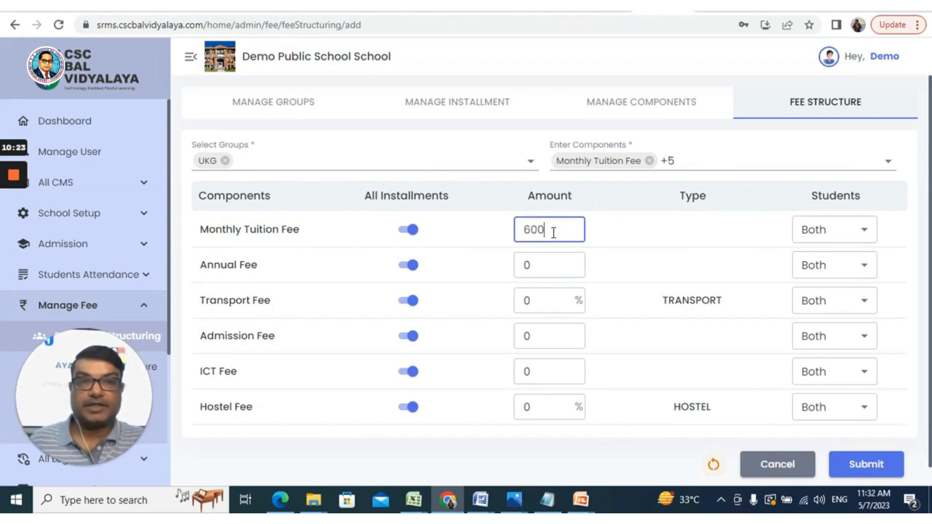
{"action": "left_click", "coordinate": [869, 239]}
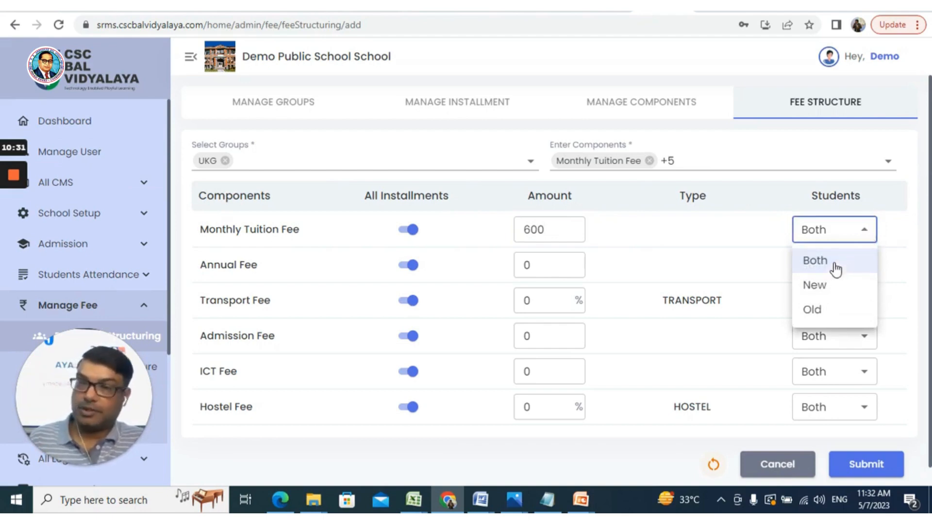
{"action": "left_click", "coordinate": [835, 269]}
- Set the Annual Fee amount to 2000 and the Transport Fee to 50 percent
{"action": "left_click", "coordinate": [529, 261]}
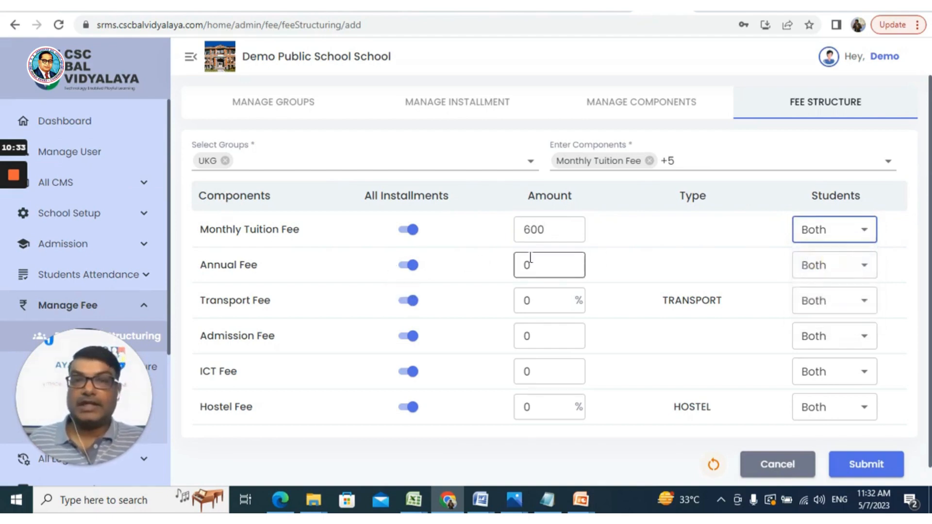
{"action": "left_click", "coordinate": [534, 264]}
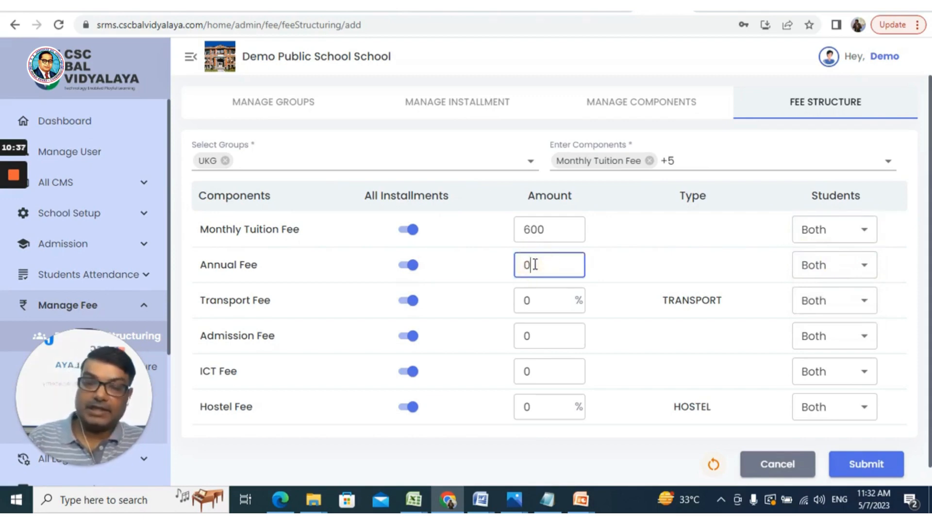
{"action": "key", "text": "BackSpace"}
{"action": "type", "text": "2000"}
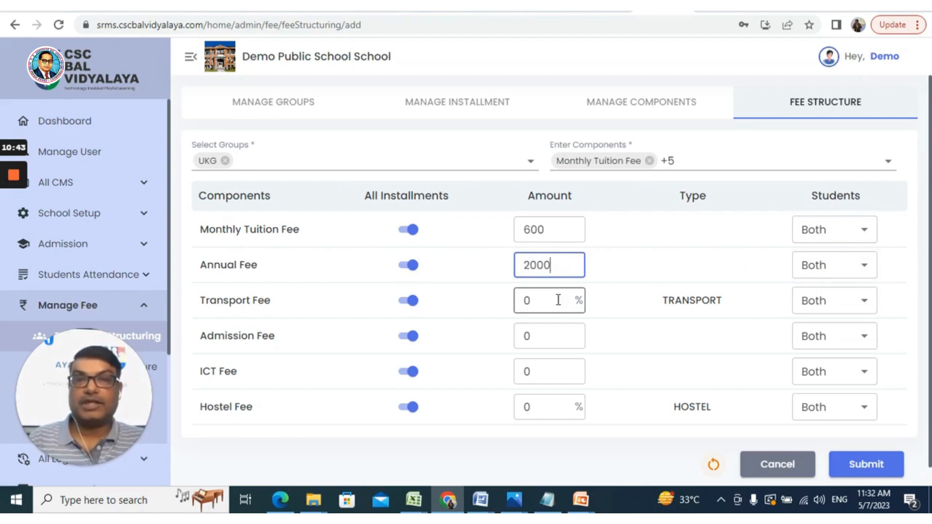
{"action": "left_click", "coordinate": [534, 302]}
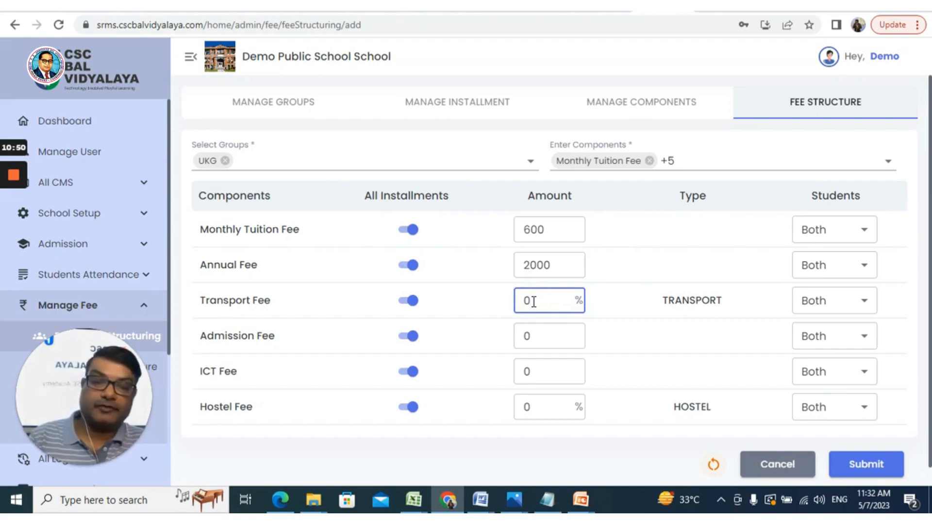
{"action": "type", "text": "50"}
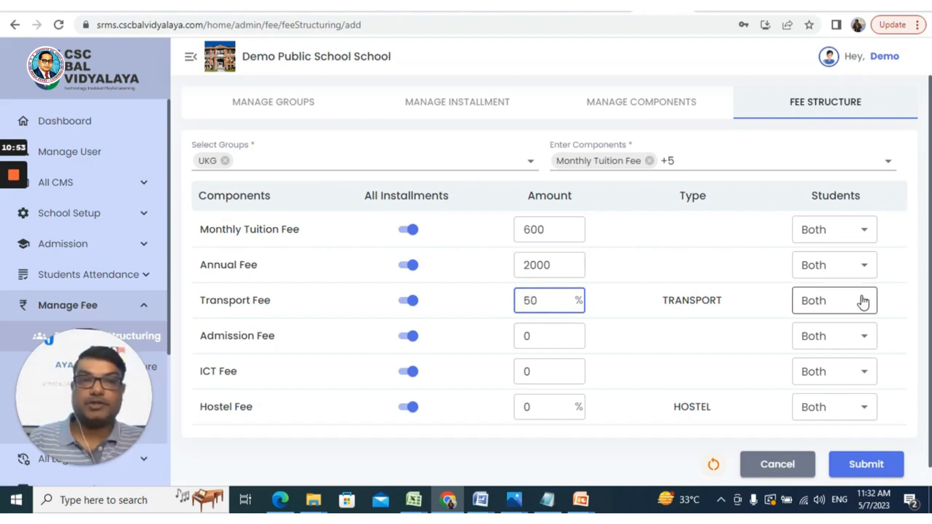
- Set the Admission Fee amount to 1500 and restrict it to New students
{"action": "left_click", "coordinate": [524, 338]}
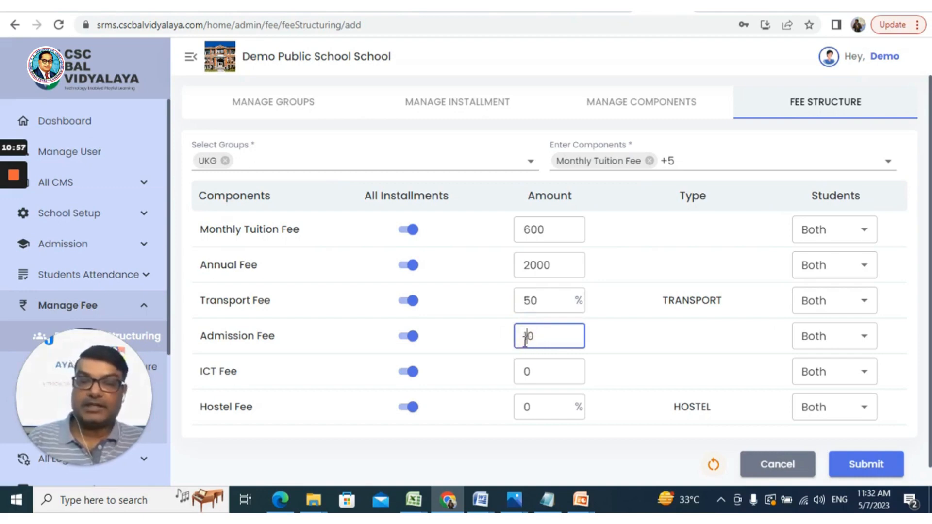
{"action": "type", "text": "15000"}
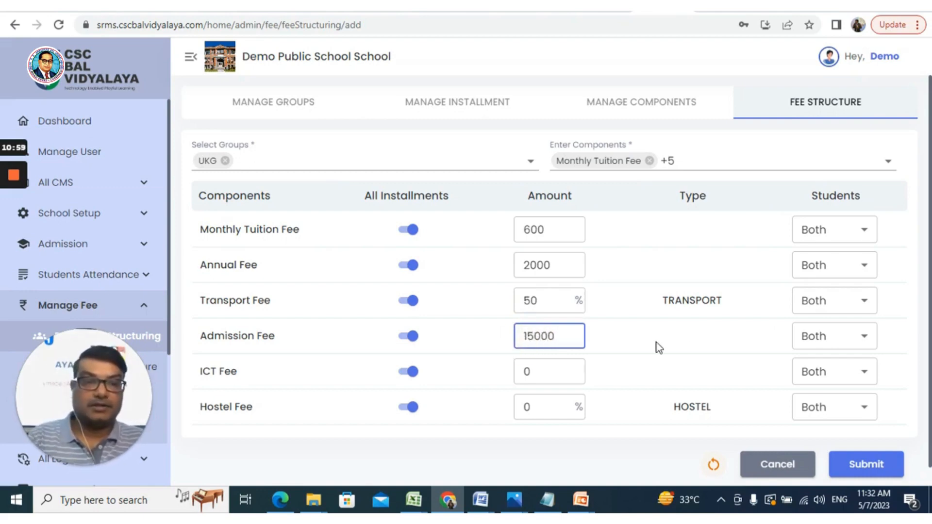
{"action": "key", "text": "Delete"}
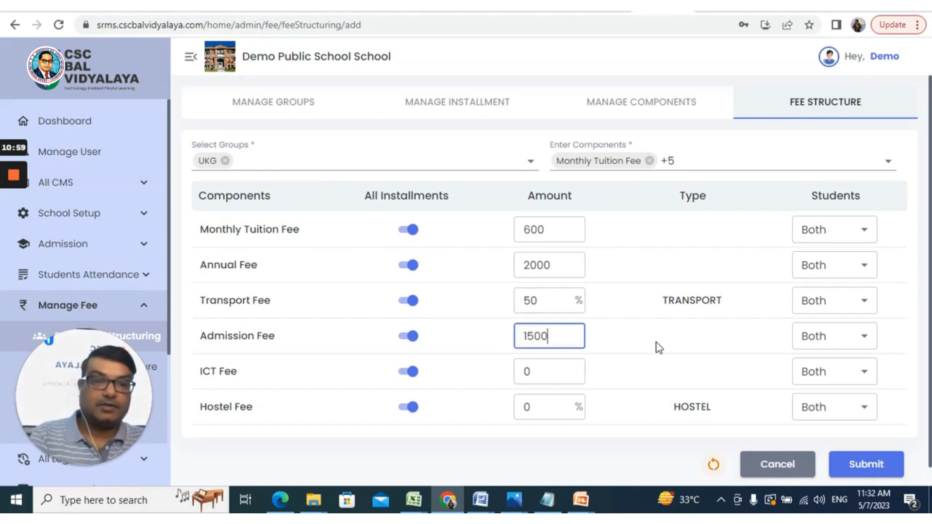
{"action": "left_click", "coordinate": [841, 338]}
{"action": "left_click", "coordinate": [825, 389]}
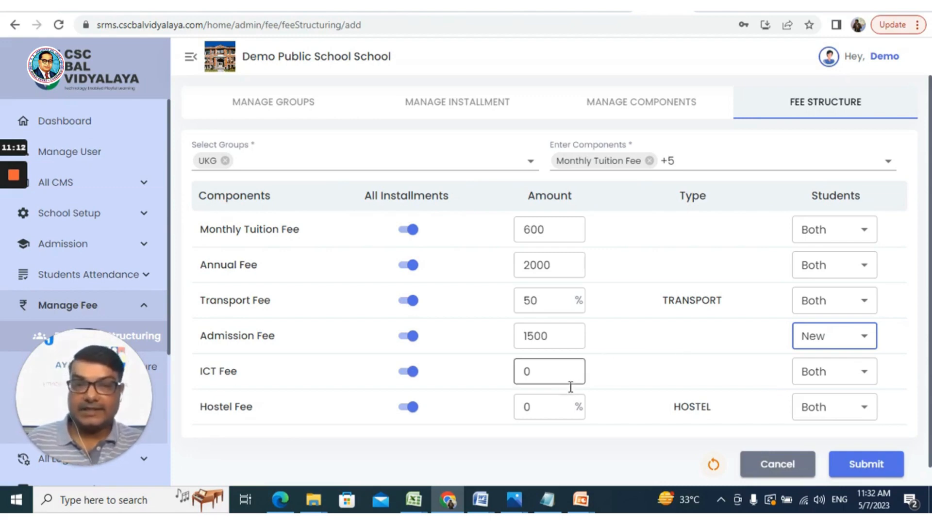
- Set the ICT Fee amount to 100 and apply it to Both student types
{"action": "left_click", "coordinate": [547, 372]}
{"action": "key", "text": "BackSpace"}
{"action": "type", "text": "1"}
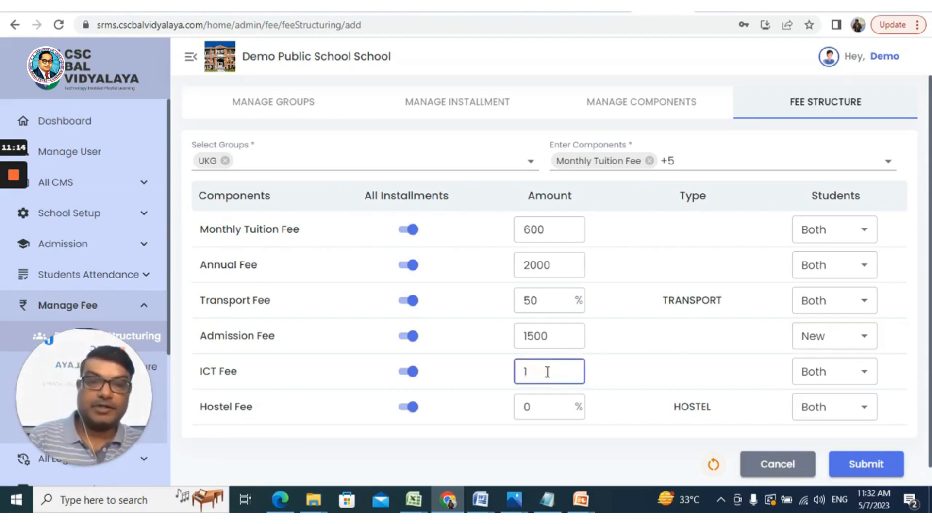
{"action": "type", "text": "00"}
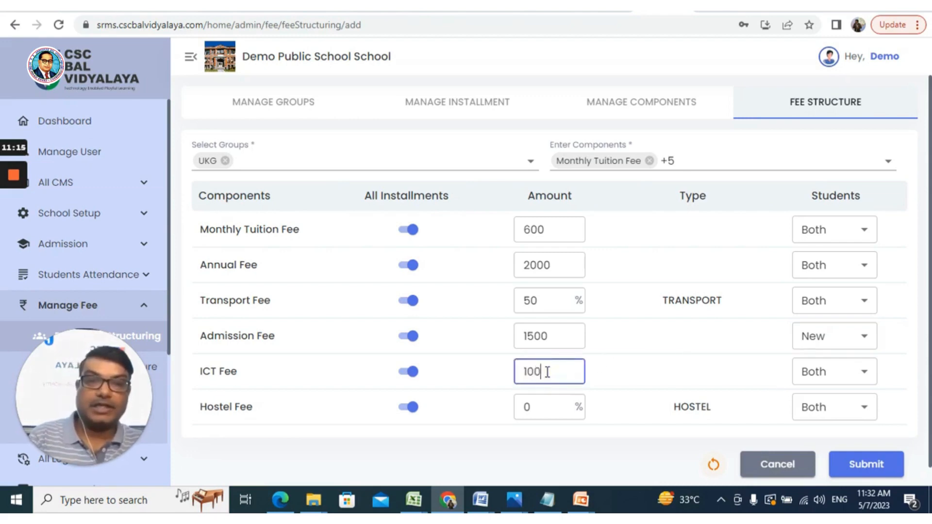
{"action": "left_click", "coordinate": [823, 386]}
{"action": "left_click", "coordinate": [820, 407]}
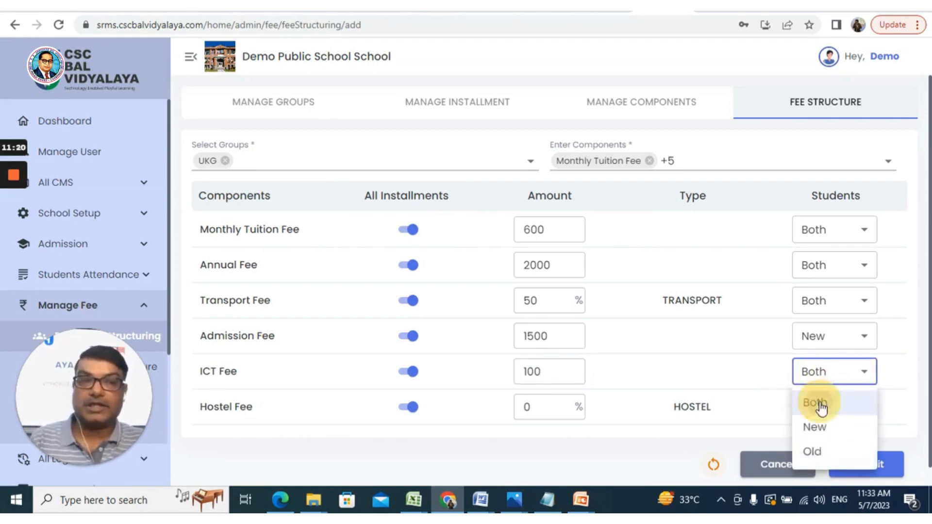
- Set the Hostel Fee to 100 percent
{"action": "left_click", "coordinate": [533, 408]}
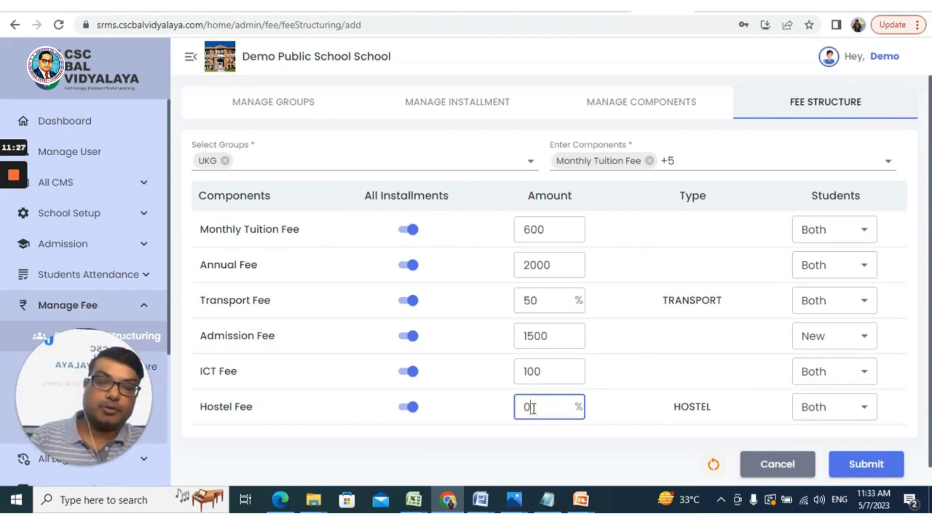
{"action": "key", "text": "BackSpace"}
{"action": "type", "text": "100"}
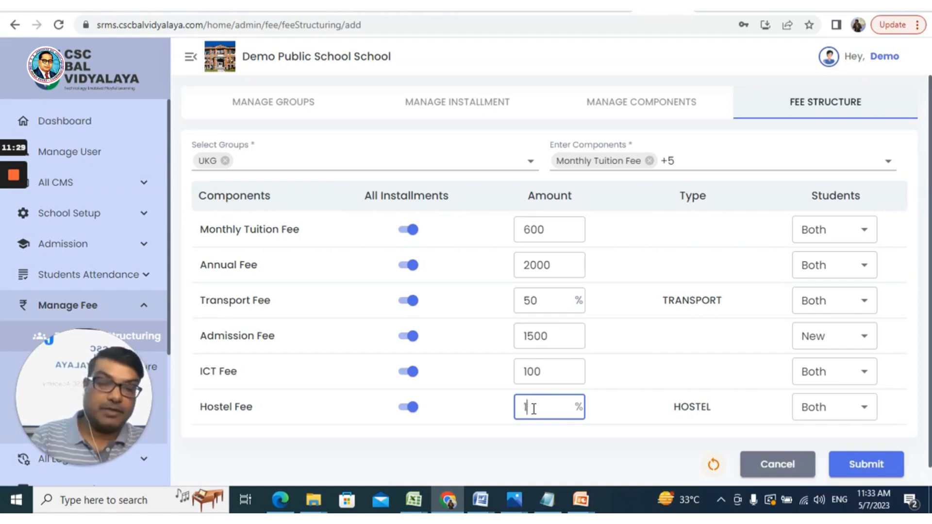
- Set the Hostel Fee to 20 percent
{"action": "key", "text": "BackSpace"}
{"action": "key", "text": "BackSpace"}
{"action": "key", "text": "BackSpace"}
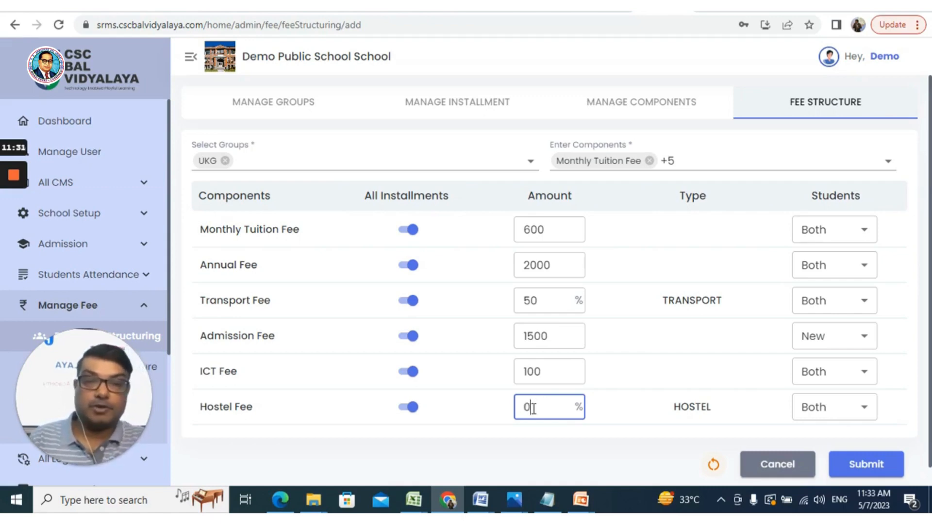
{"action": "type", "text": "20"}
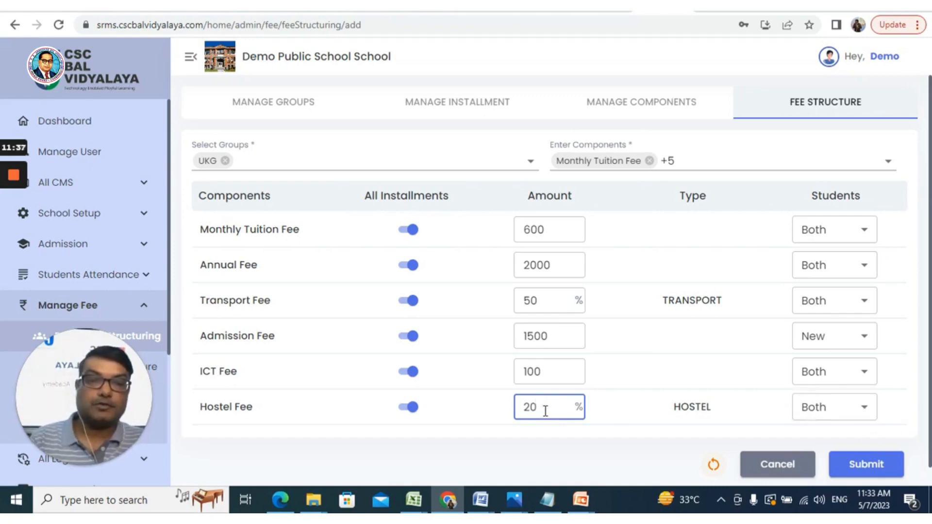
- Change the Hostel Fee back to 100 percent
{"action": "key", "text": "BackSpace"}
{"action": "key", "text": "BackSpace"}
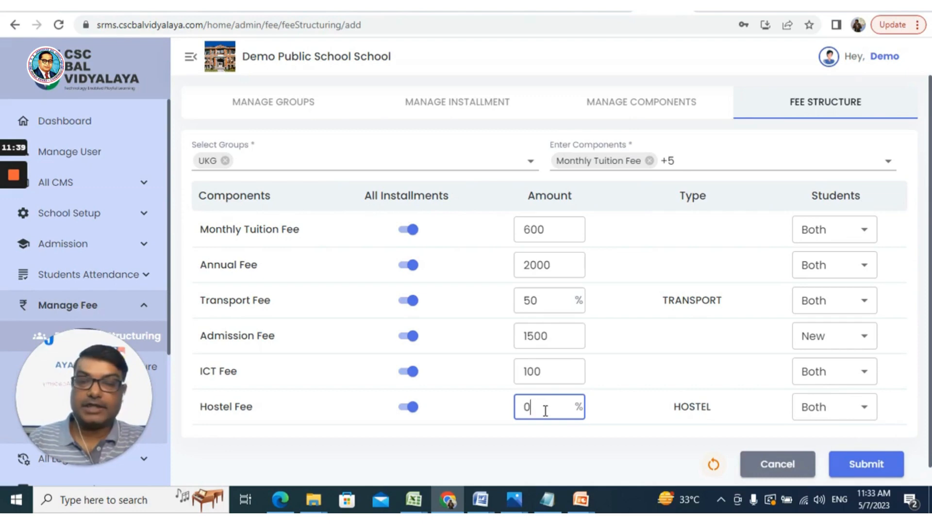
{"action": "type", "text": "100"}
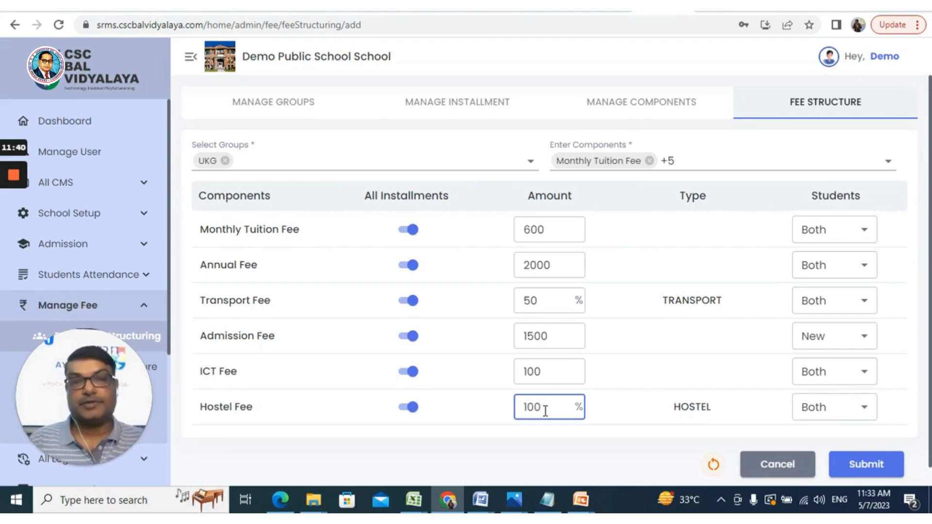
{"action": "left_click", "coordinate": [898, 406]}
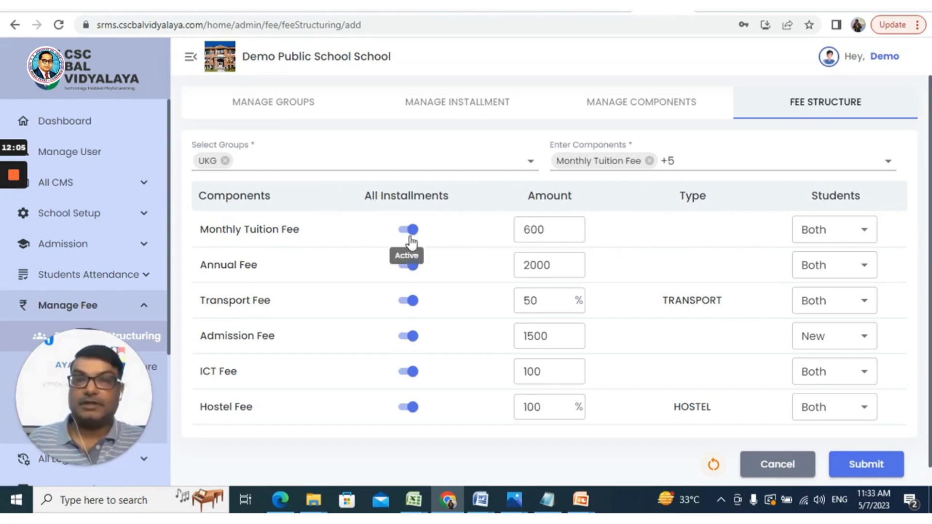
- Turn off All Installments for the Annual Fee and set its May installment to 0
{"action": "left_click", "coordinate": [403, 271]}
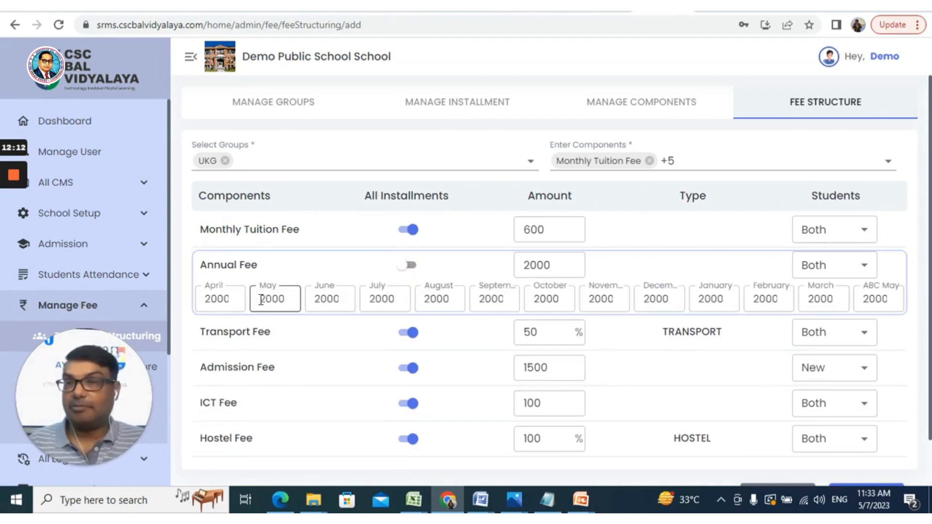
{"action": "left_click", "coordinate": [261, 299]}
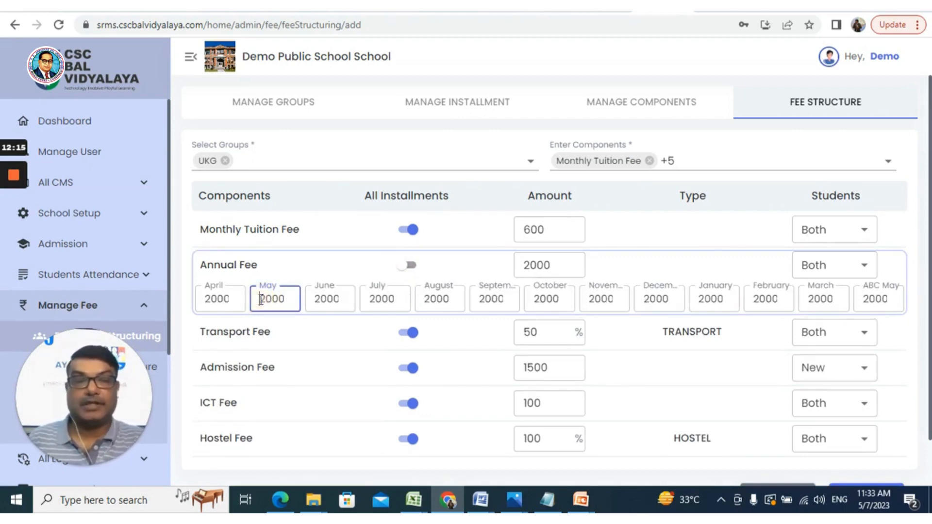
{"action": "key", "text": "End"}
{"action": "key", "text": "BackSpace"}
{"action": "key", "text": "BackSpace"}
{"action": "key", "text": "BackSpace"}
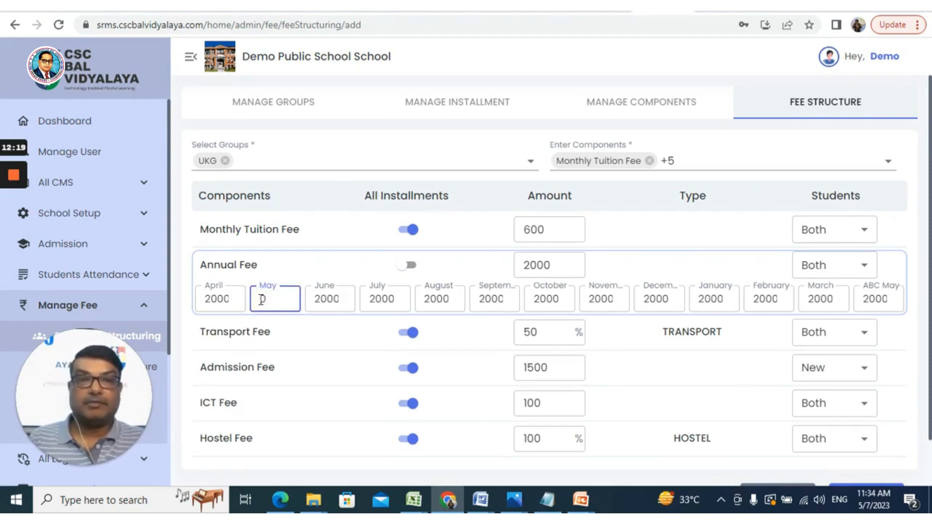
{"action": "type", "text": "0"}
- Set the Annual Fee's June and July installments to 0
{"action": "left_click", "coordinate": [319, 302]}
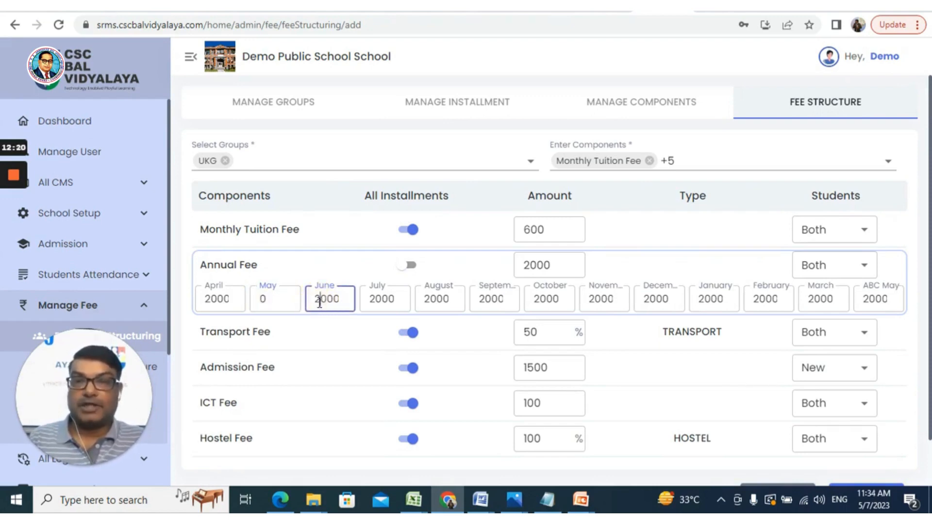
{"action": "key", "text": "Delete"}
{"action": "key", "text": "Delete"}
{"action": "key", "text": "Delete"}
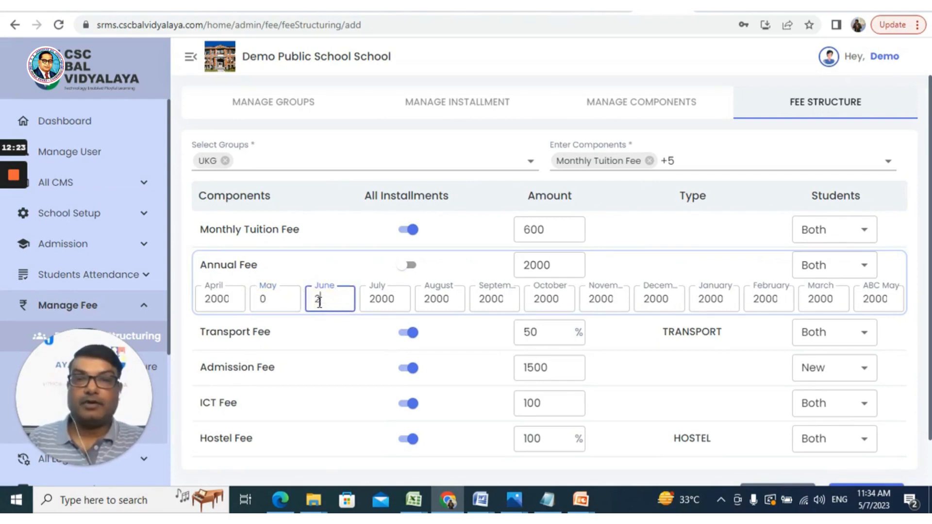
{"action": "key", "text": "BackSpace"}
{"action": "type", "text": "0"}
{"action": "key", "text": "Tab"}
{"action": "type", "text": "0"}
{"action": "key", "text": "Tab"}
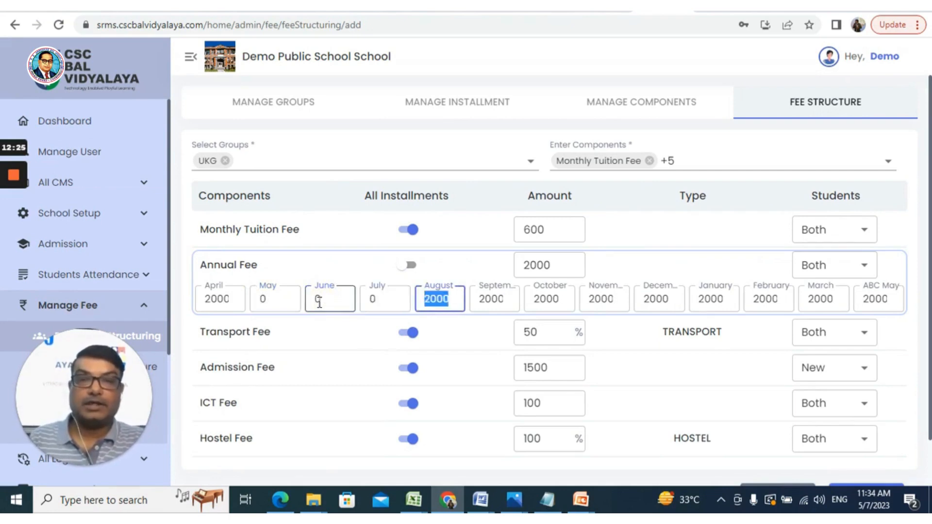
- Set the Annual Fee's August, September, October, November and December installments to 0
{"action": "type", "text": "0\t0"}
{"action": "key", "text": "Tab"}
{"action": "type", "text": "0"}
{"action": "key", "text": "Tab"}
{"action": "type", "text": "0"}
{"action": "key", "text": "Tab"}
{"action": "type", "text": "0"}
- Set the Annual Fee's January, February, March and ABC May installments to 0
{"action": "key", "text": "Tab"}
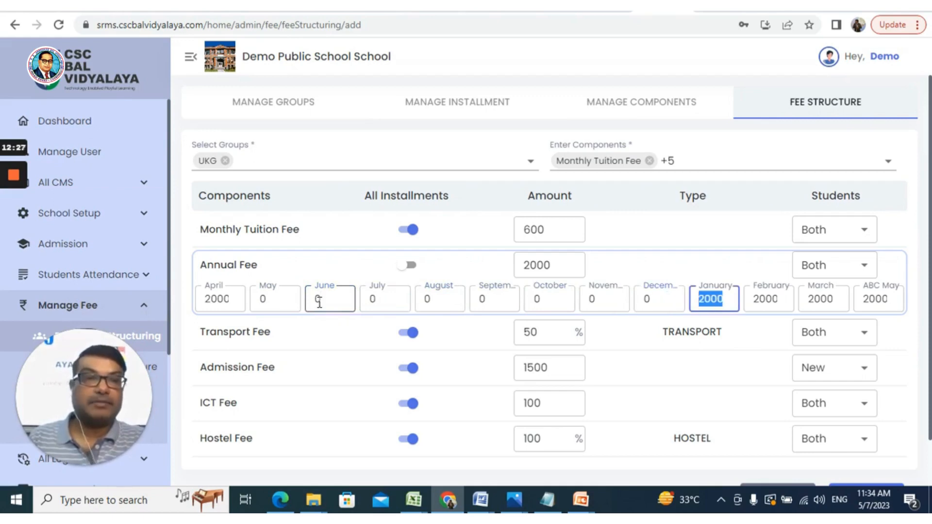
{"action": "type", "text": "0\t0"}
{"action": "key", "text": "Tab"}
{"action": "type", "text": "0\t0"}
{"action": "key", "text": "Tab"}
{"action": "key", "text": "Tab"}
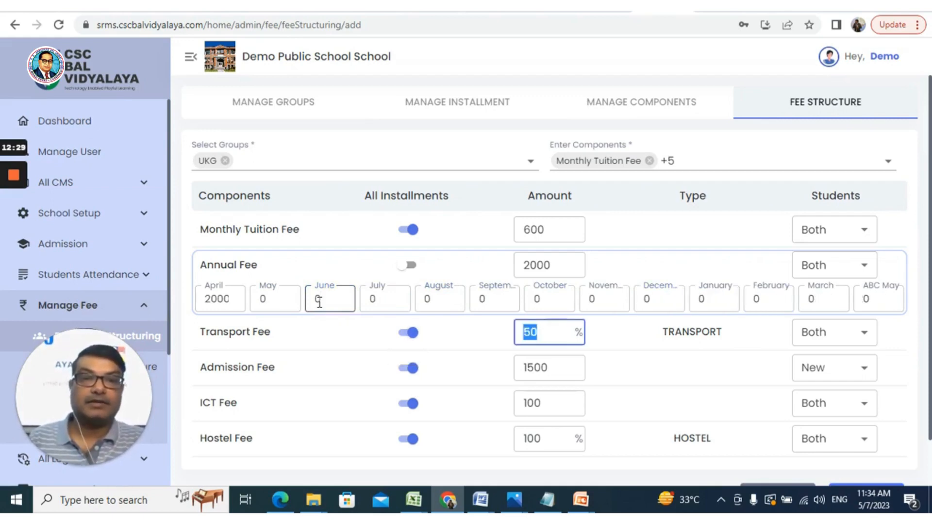
{"action": "left_click", "coordinate": [624, 360]}
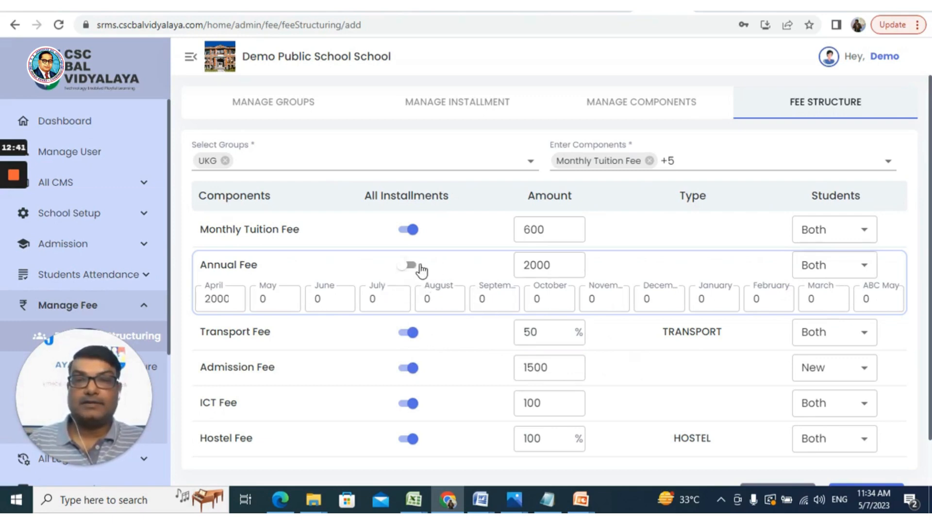
- Turn off All Installments for the Admission Fee and set its May and June installments to 0
{"action": "left_click", "coordinate": [406, 368]}
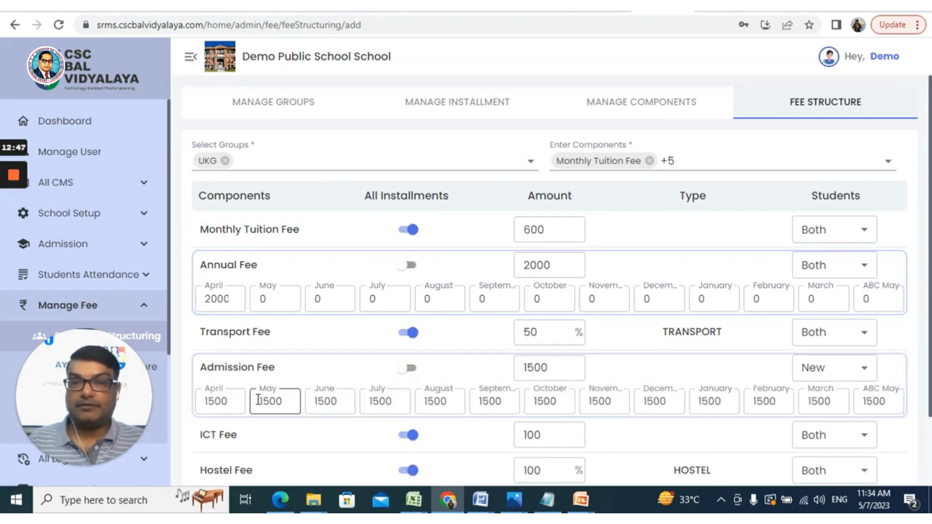
{"action": "left_click", "coordinate": [237, 400]}
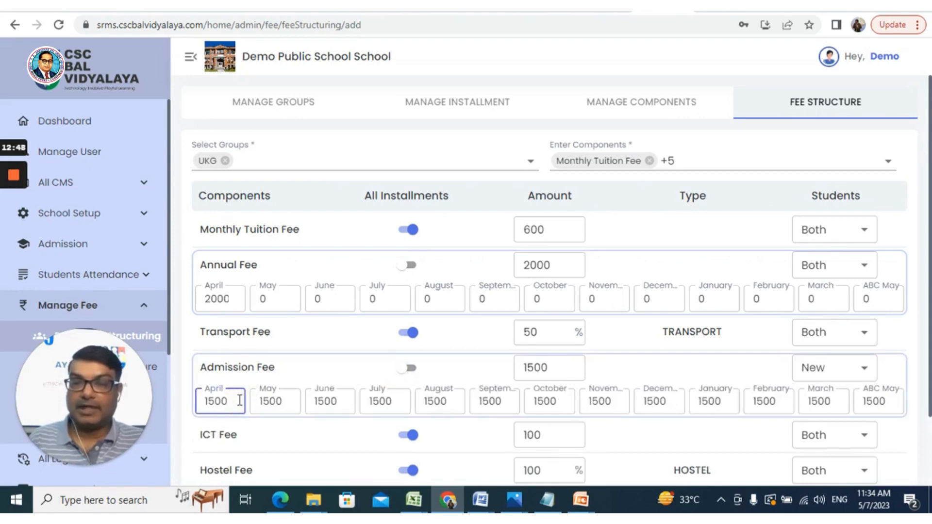
{"action": "key", "text": "Tab"}
{"action": "type", "text": "0"}
{"action": "key", "text": "Tab"}
{"action": "type", "text": "0"}
- Set the Admission Fee's July, August, September, October and November installments to 0
{"action": "key", "text": "Tab"}
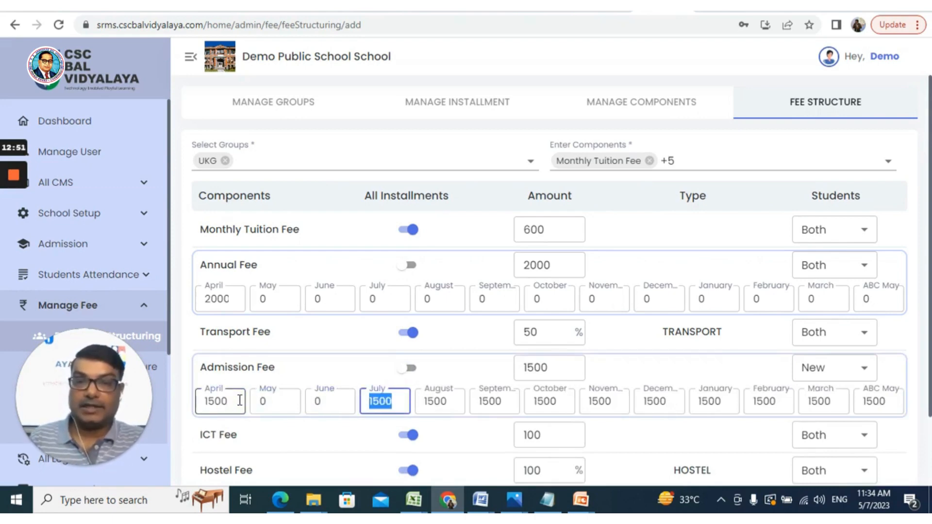
{"action": "type", "text": "0"}
{"action": "key", "text": "Tab"}
{"action": "key", "text": "0"}
{"action": "key", "text": "Tab"}
{"action": "key", "text": "0"}
{"action": "key", "text": "Tab"}
{"action": "key", "text": "0"}
- Set the Admission Fee's December, January, February, March and ABC May installments to 0
{"action": "key", "text": "Tab"}
{"action": "key", "text": "0"}
{"action": "key", "text": "Tab"}
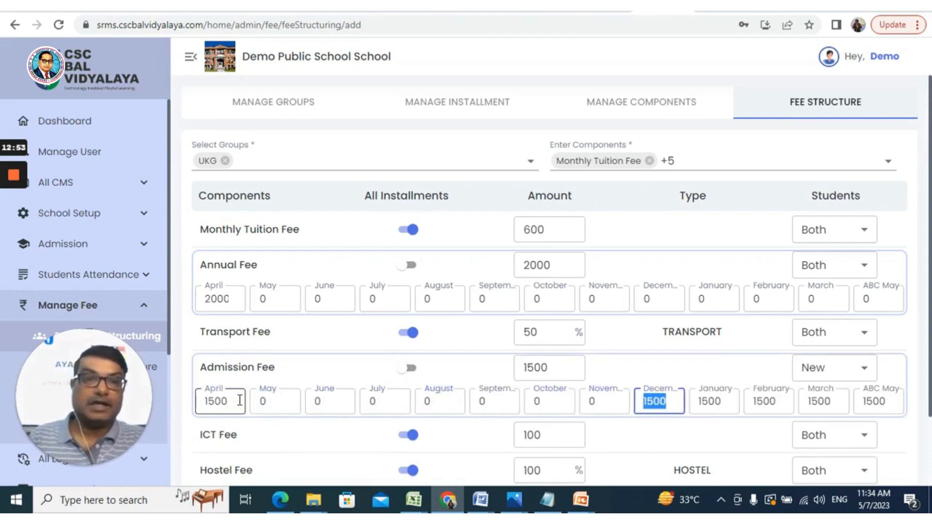
{"action": "key", "text": "0"}
{"action": "key", "text": "Tab"}
{"action": "key", "text": "0"}
{"action": "key", "text": "Tab"}
{"action": "key", "text": "0"}
{"action": "key", "text": "Tab"}
{"action": "key", "text": "0"}
{"action": "key", "text": "Tab"}
{"action": "type", "text": "0"}
{"action": "key", "text": "Tab"}
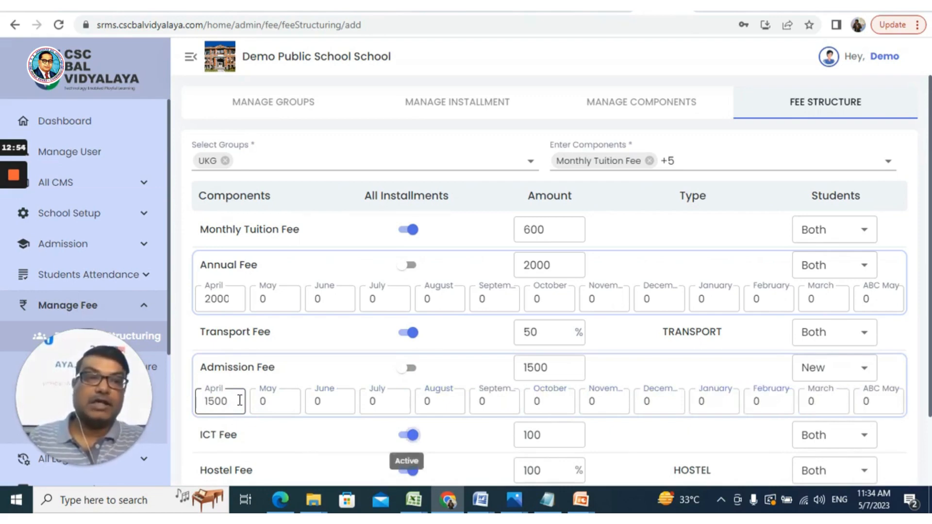
- Set the Admission Fee's April installment to 0
{"action": "scroll", "coordinate": [239, 400], "scroll_direction": "down", "scroll_amount": 2}
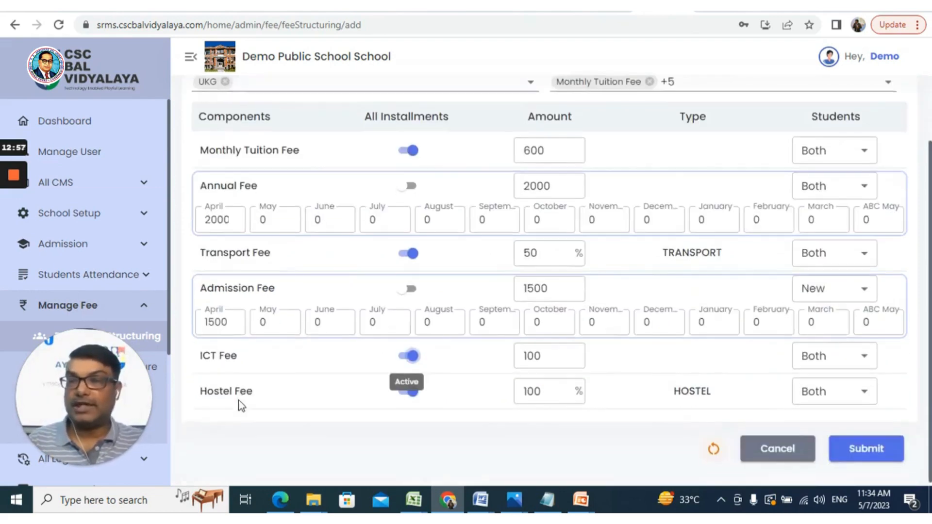
{"action": "left_click", "coordinate": [436, 319]}
{"action": "left_click", "coordinate": [255, 323]}
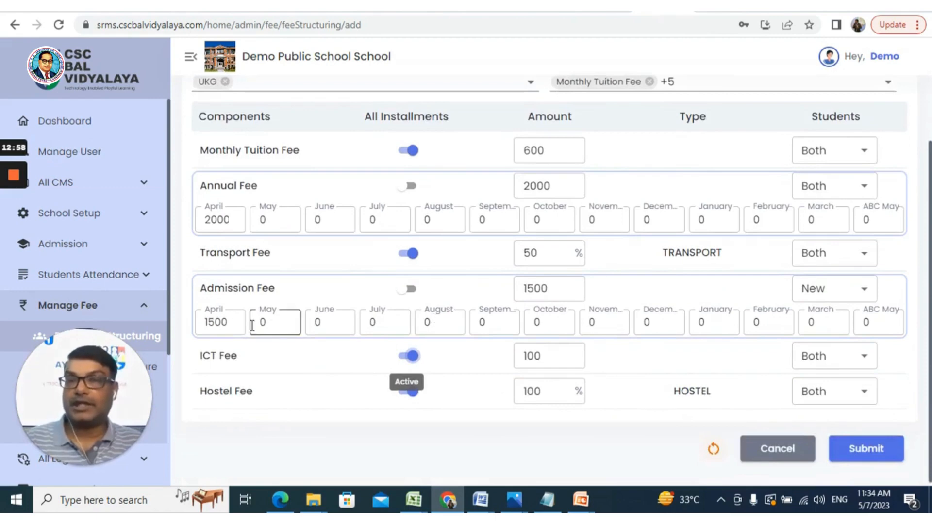
{"action": "left_click", "coordinate": [233, 322]}
{"action": "key", "text": "BackSpace"}
{"action": "key", "text": "BackSpace"}
{"action": "key", "text": "BackSpace"}
{"action": "key", "text": "BackSpace"}
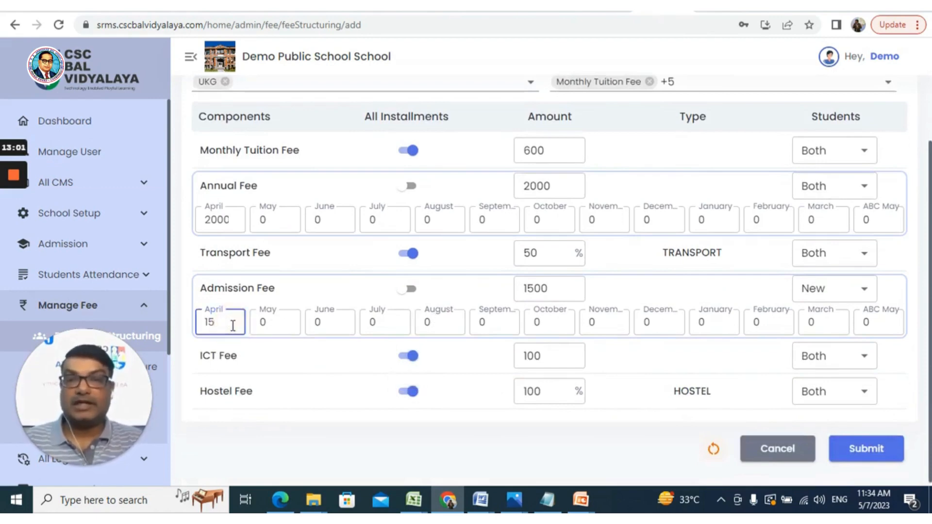
{"action": "type", "text": "0"}
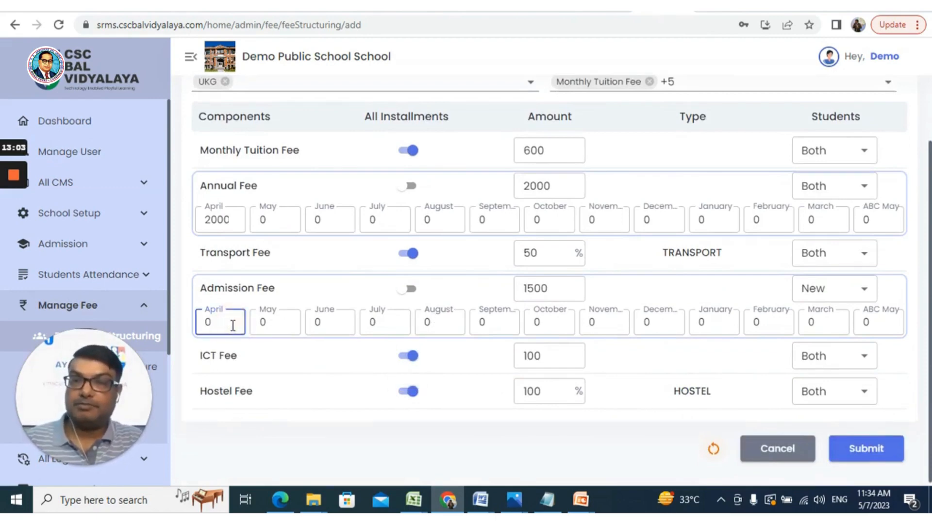
- Set the Admission Fee's April installment to 1500 and submit the UKG fee structure
{"action": "key", "text": "BackSpace"}
{"action": "type", "text": "1500"}
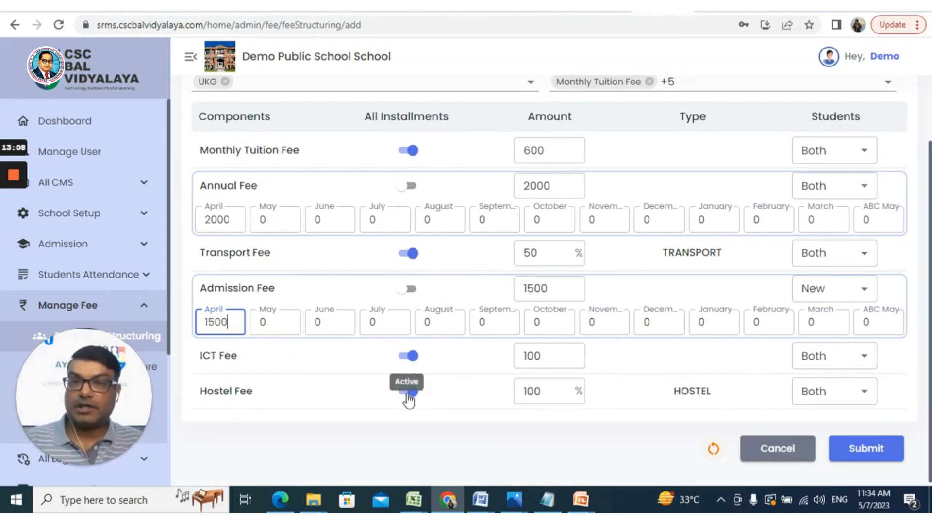
{"action": "left_click", "coordinate": [871, 451]}
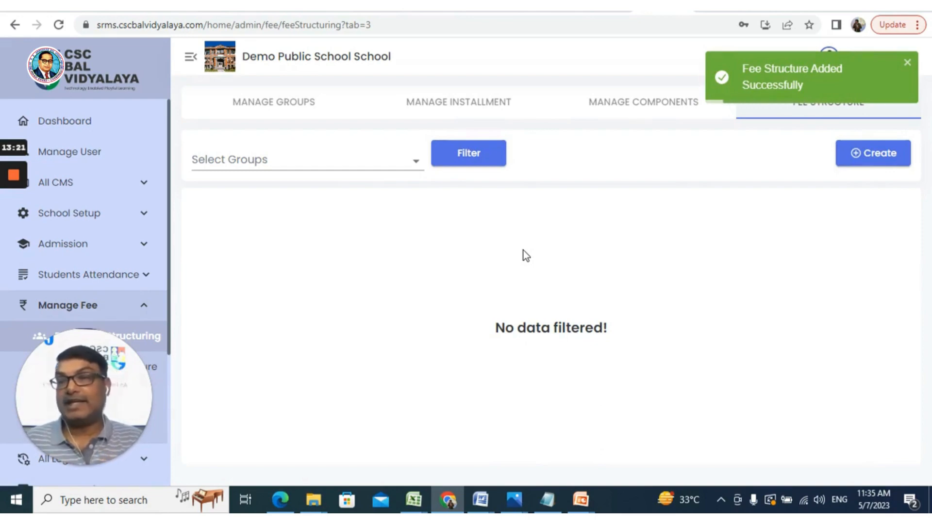
- Filter the fee structures by the UKG group and review its component amounts across all installments and student types
{"action": "left_click", "coordinate": [412, 167]}
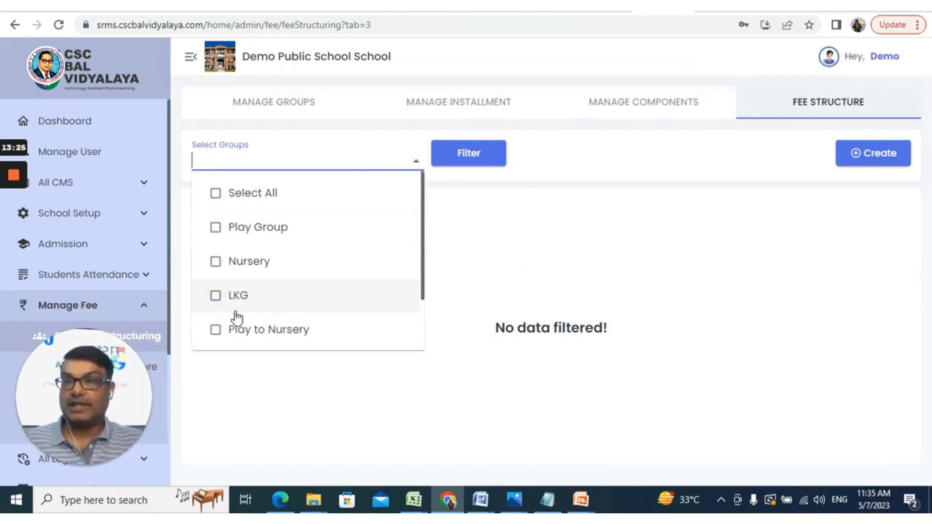
{"action": "scroll", "coordinate": [237, 317], "scroll_direction": "down", "scroll_amount": 2}
{"action": "left_click", "coordinate": [215, 327]}
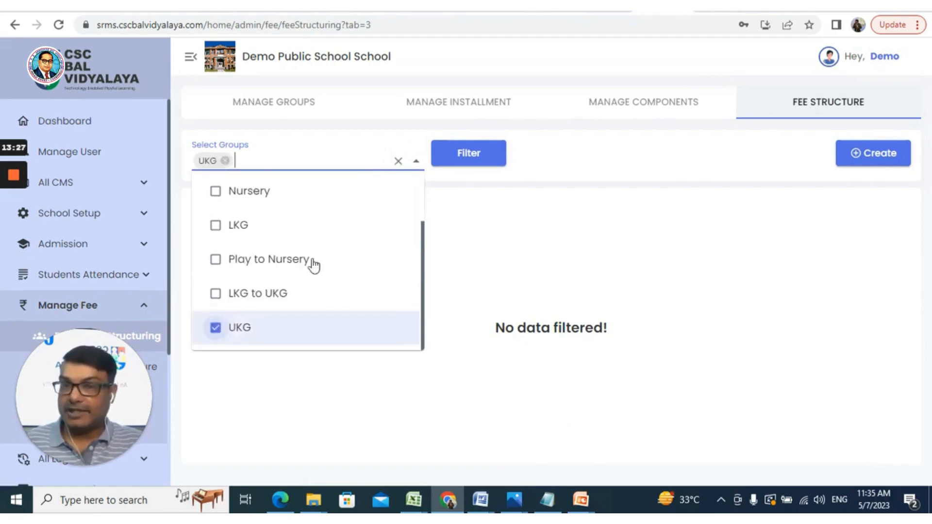
{"action": "left_click", "coordinate": [473, 160]}
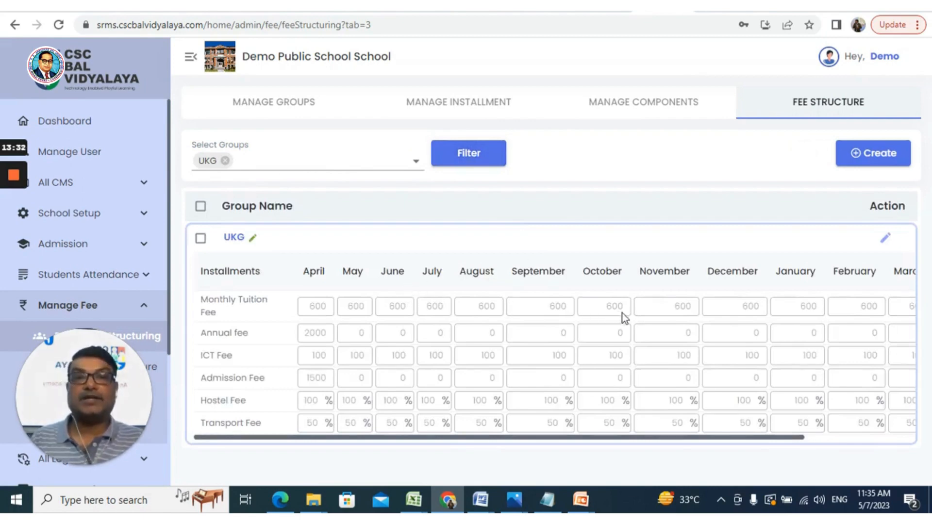
{"action": "mouse_move", "coordinate": [557, 439]}
{"action": "left_mouse_down"}
{"action": "mouse_move", "coordinate": [613, 440]}
{"action": "mouse_move", "coordinate": [551, 450]}
{"action": "left_mouse_up"}
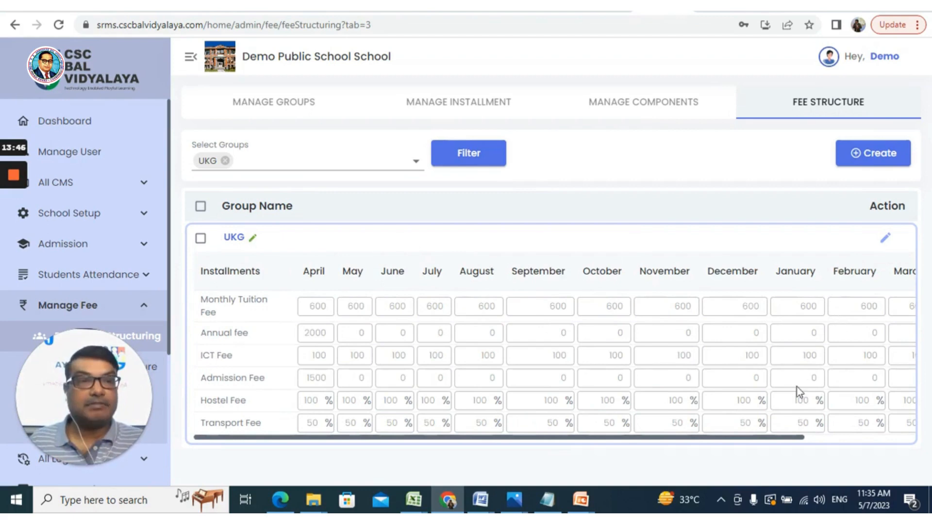
{"action": "left_click_drag", "start_coordinate": [770, 437], "coordinate": [733, 437]}
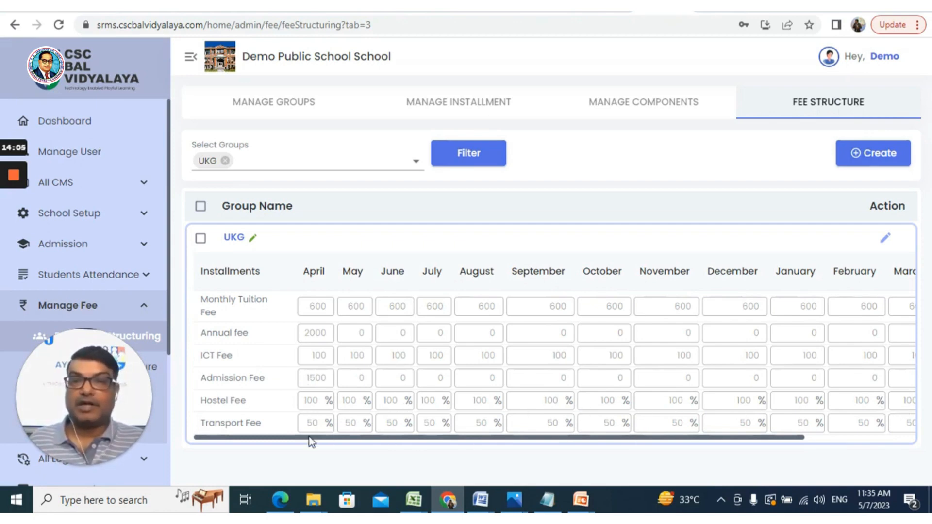
{"action": "left_click_drag", "start_coordinate": [308, 435], "coordinate": [481, 436]}
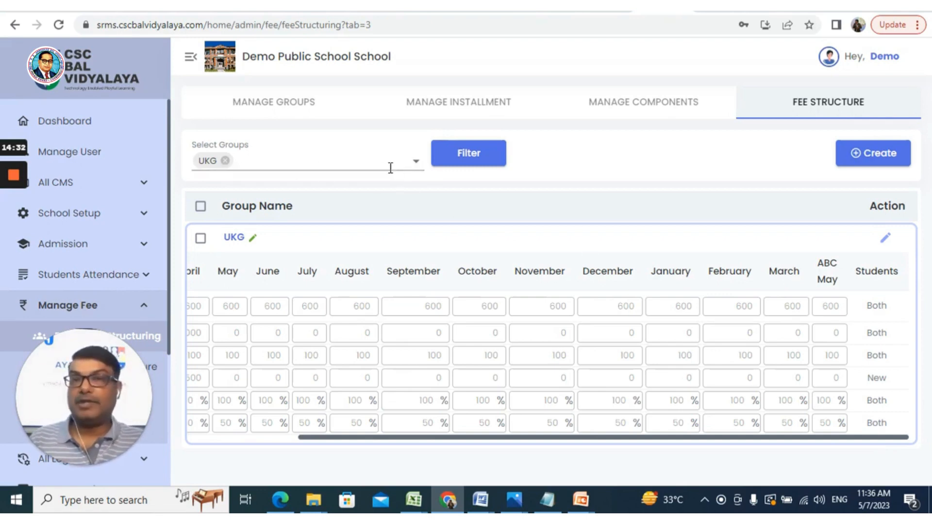
- Try to filter the fee structures by the LKG group instead of UKG, and refresh the page
{"action": "left_click", "coordinate": [416, 164]}
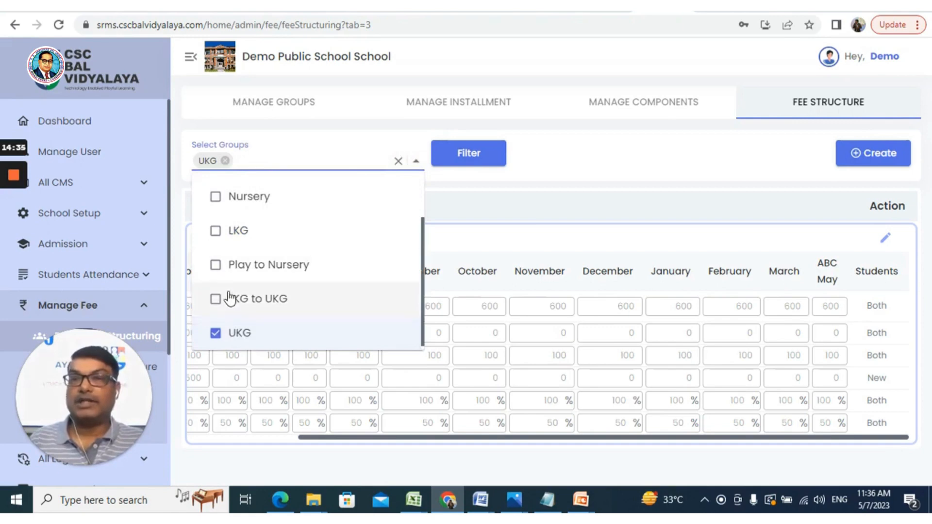
{"action": "left_click", "coordinate": [217, 335]}
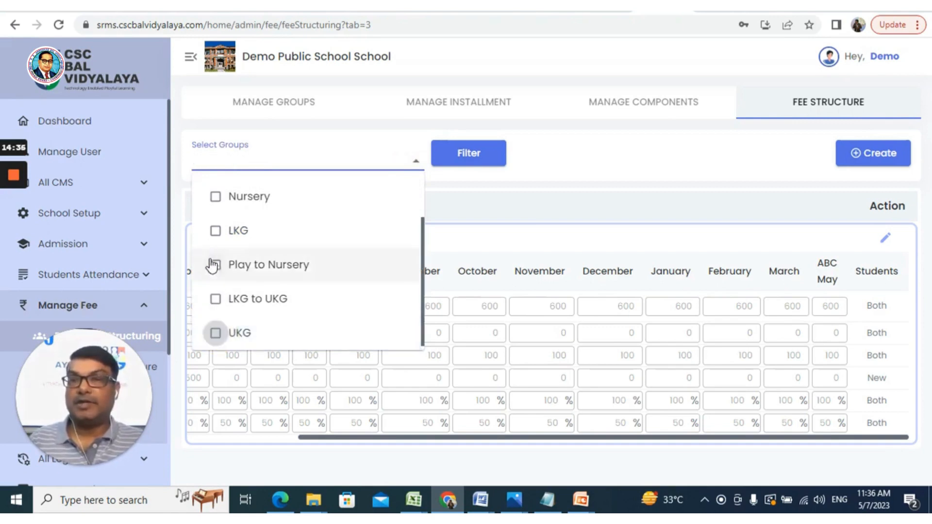
{"action": "left_click", "coordinate": [215, 231]}
{"action": "left_click", "coordinate": [470, 158]}
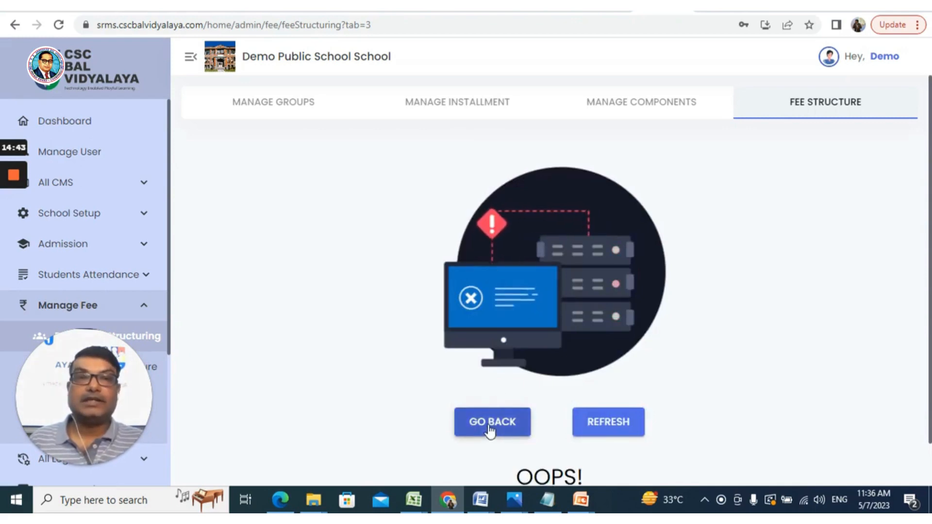
{"action": "left_click", "coordinate": [826, 113]}
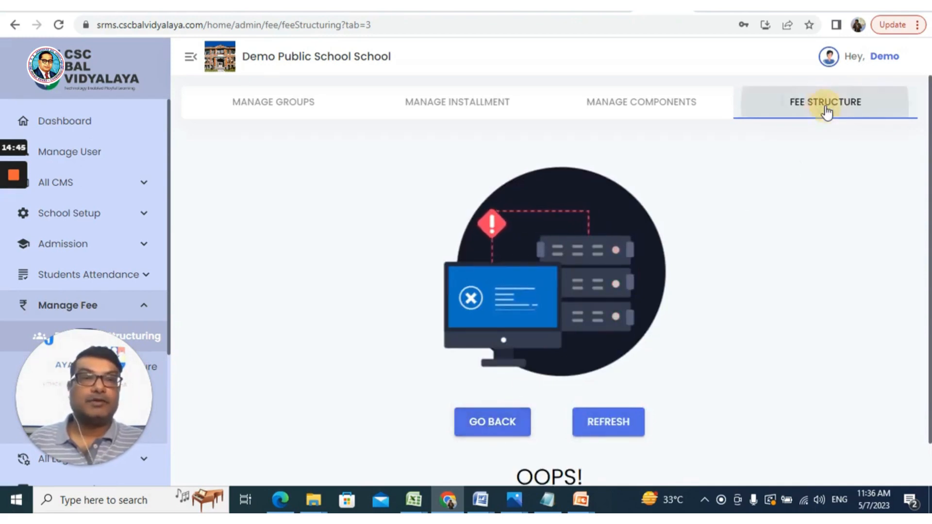
{"action": "left_click", "coordinate": [603, 429]}
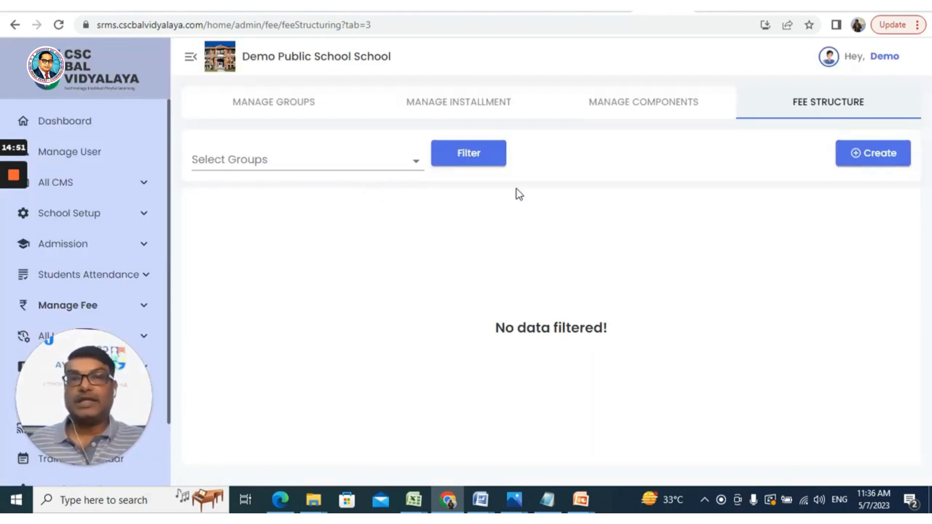
- Filter the fee structures by all groups and review each group's component amounts across its installments
{"action": "left_click", "coordinate": [410, 161]}
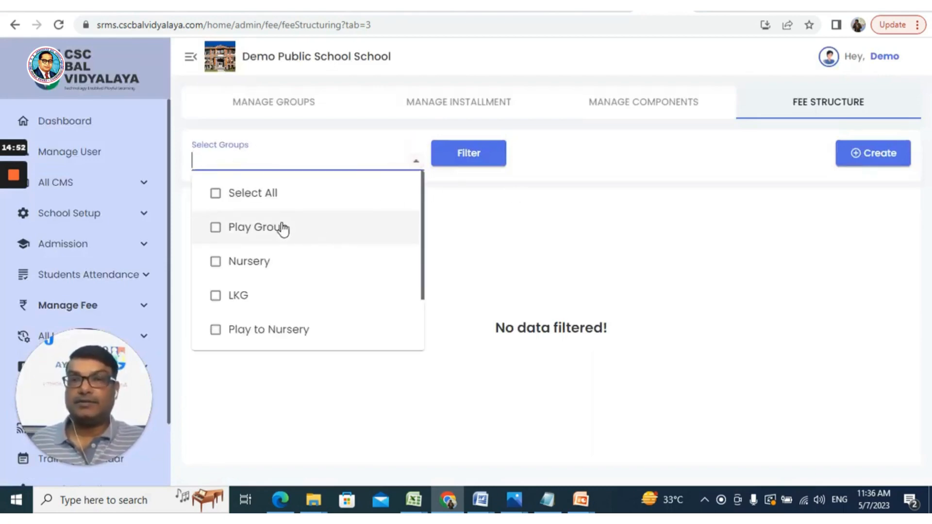
{"action": "left_click", "coordinate": [271, 194]}
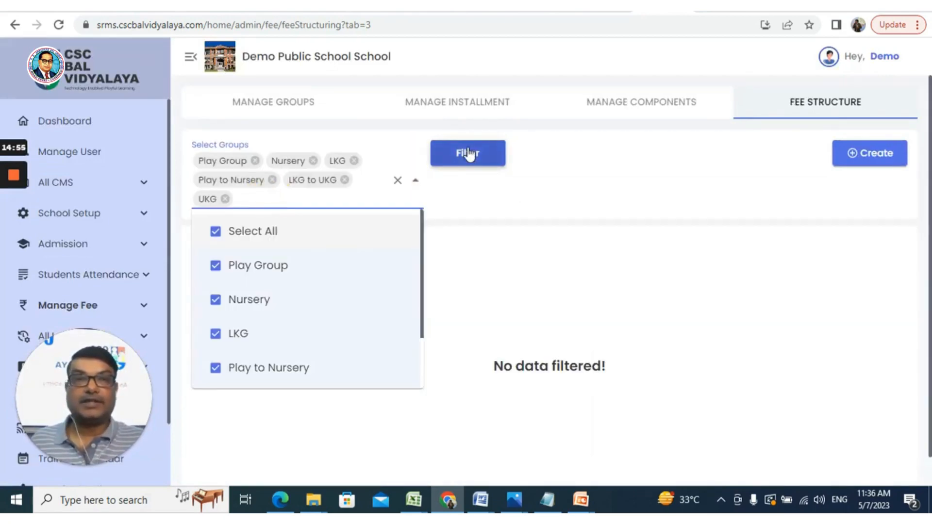
{"action": "left_click", "coordinate": [468, 154]}
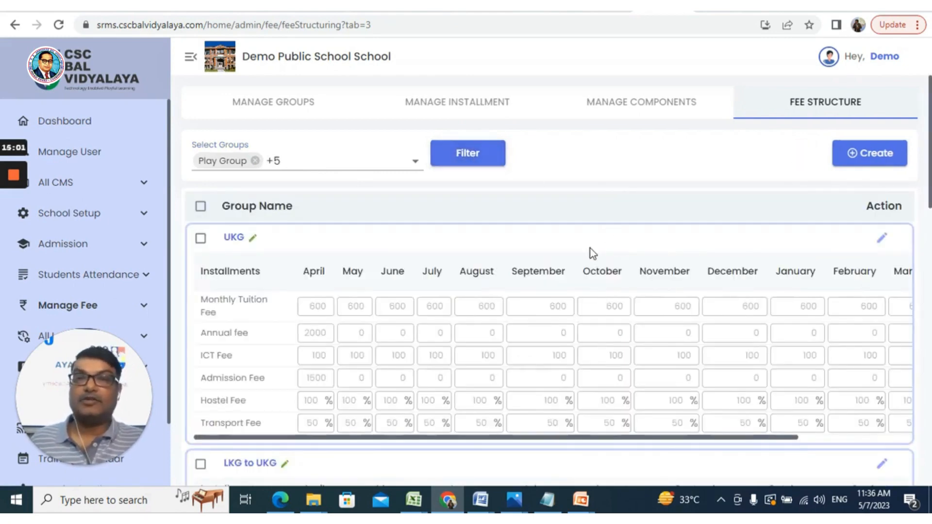
{"action": "scroll", "coordinate": [313, 237], "scroll_direction": "down", "scroll_amount": 4}
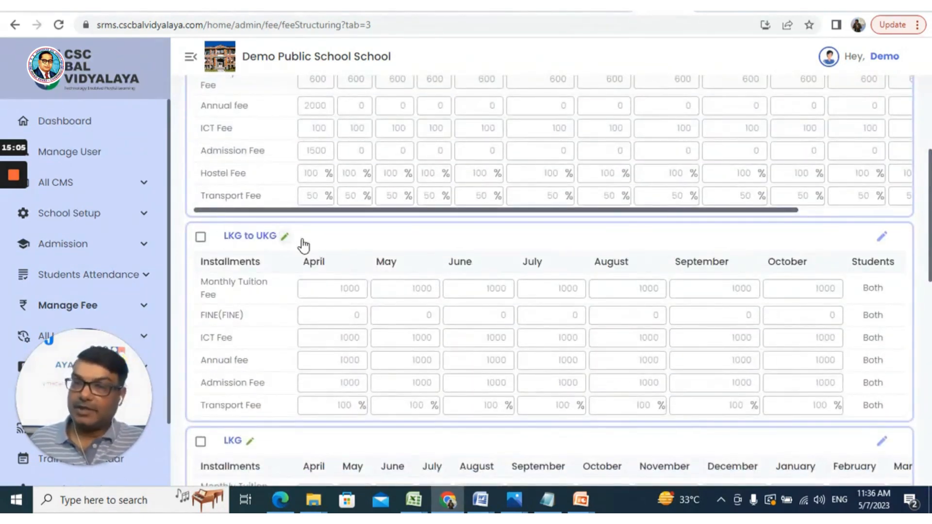
{"action": "scroll", "coordinate": [414, 298], "scroll_direction": "down", "scroll_amount": 2}
{"action": "scroll", "coordinate": [411, 300], "scroll_direction": "down", "scroll_amount": 5}
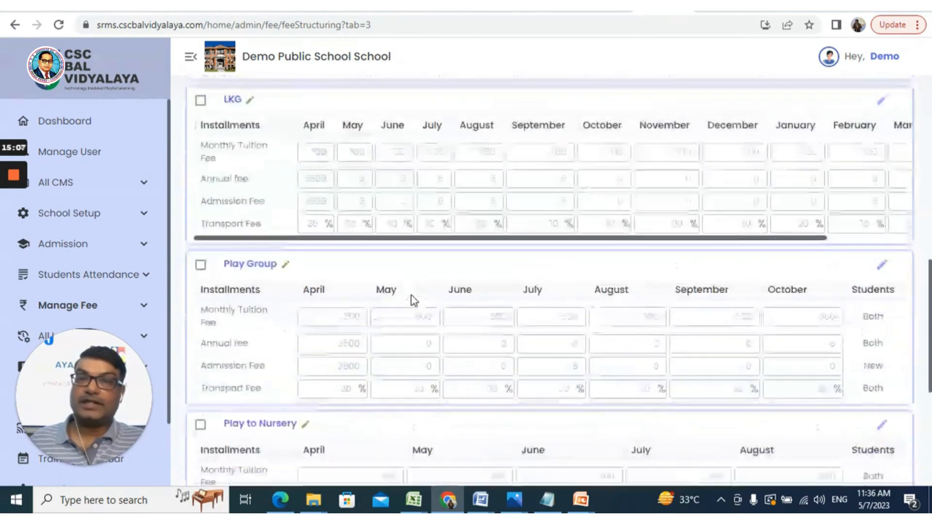
{"action": "scroll", "coordinate": [412, 297], "scroll_direction": "down", "scroll_amount": 4}
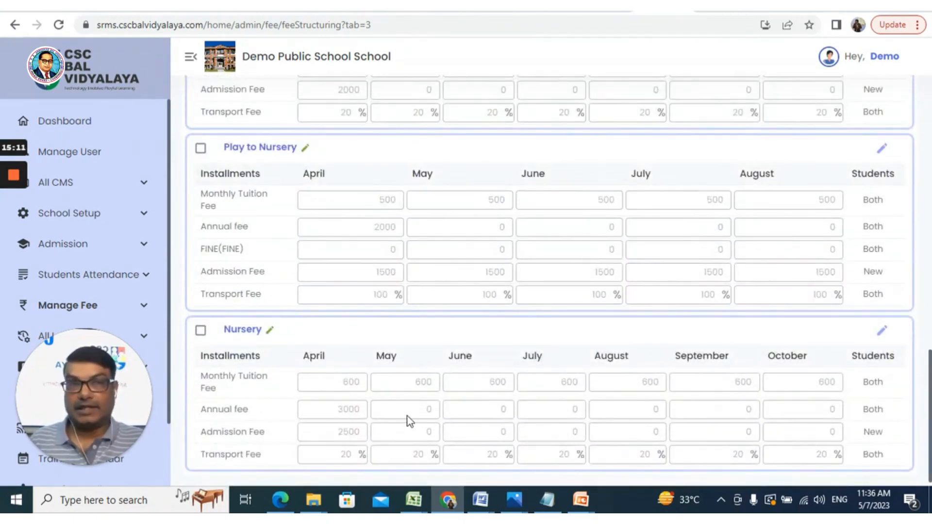
{"action": "scroll", "coordinate": [407, 415], "scroll_direction": "up", "scroll_amount": 15}
{"action": "scroll", "coordinate": [447, 374], "scroll_direction": "up", "scroll_amount": 1}
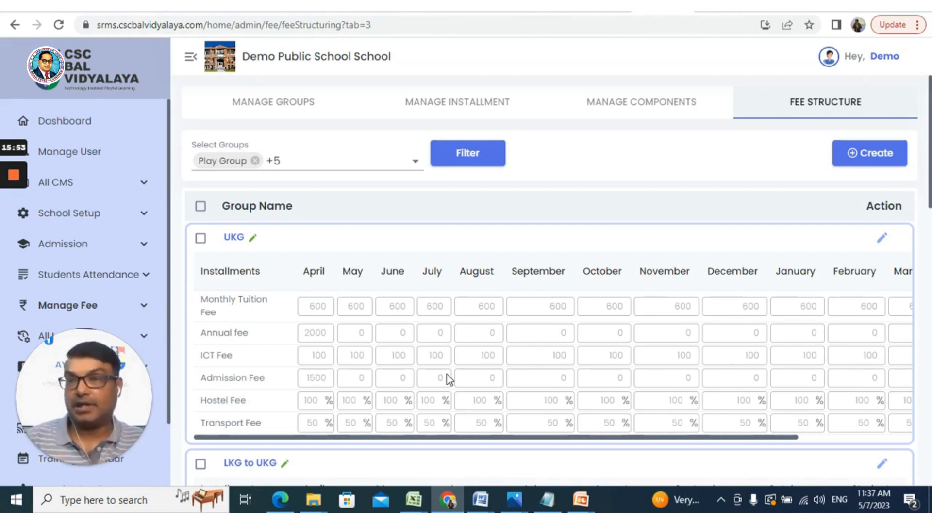
- Expand Manage Fee and look over its remaining pages, from Student Fee Structure to Fee Refund
{"action": "left_click", "coordinate": [136, 306]}
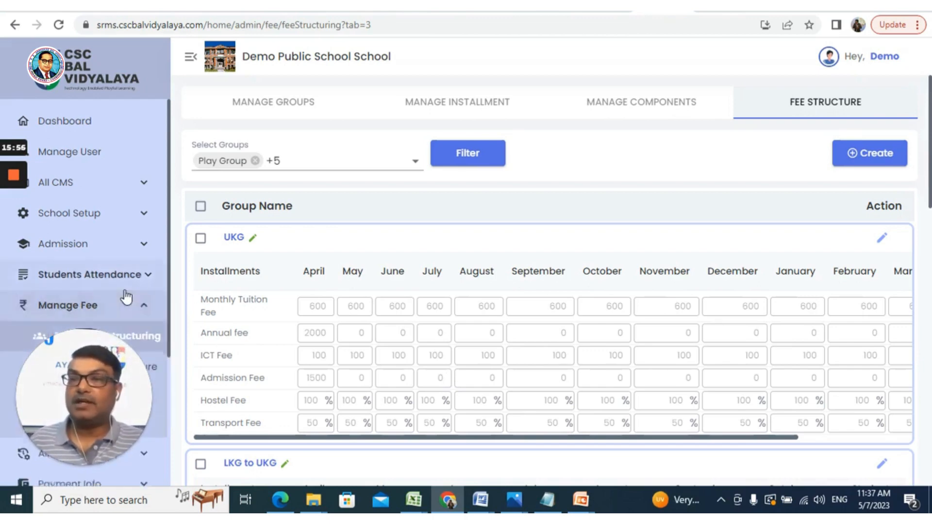
{"action": "scroll", "coordinate": [126, 297], "scroll_direction": "down", "scroll_amount": 4}
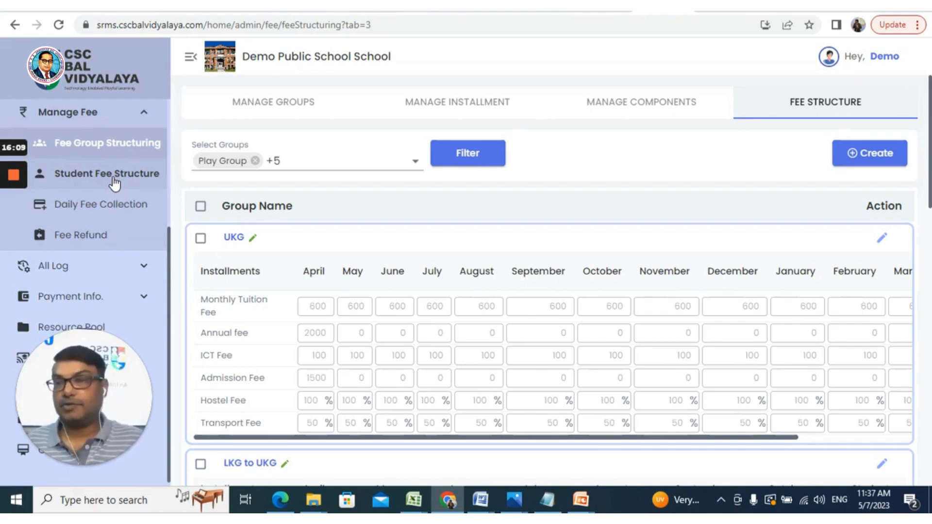
{"action": "mouse_move", "coordinate": [17, 179]}
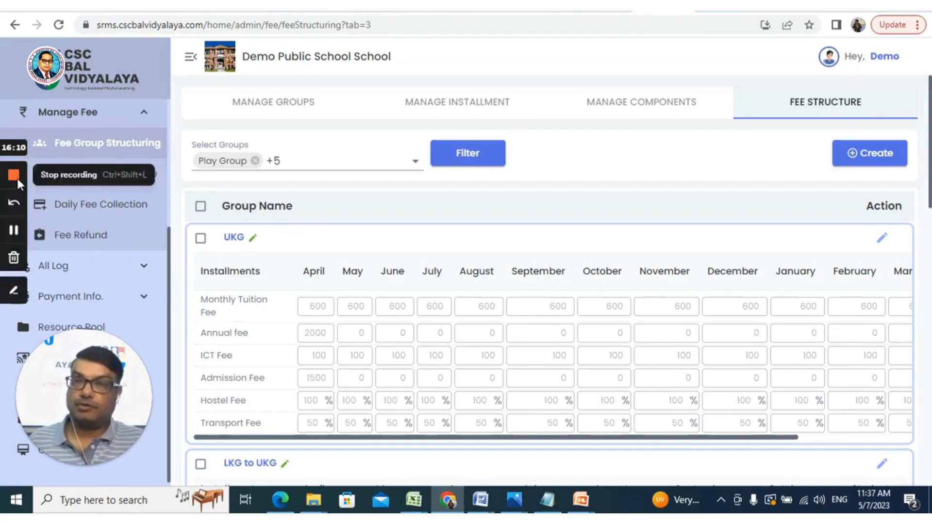
{"action": "left_click", "coordinate": [16, 179]}
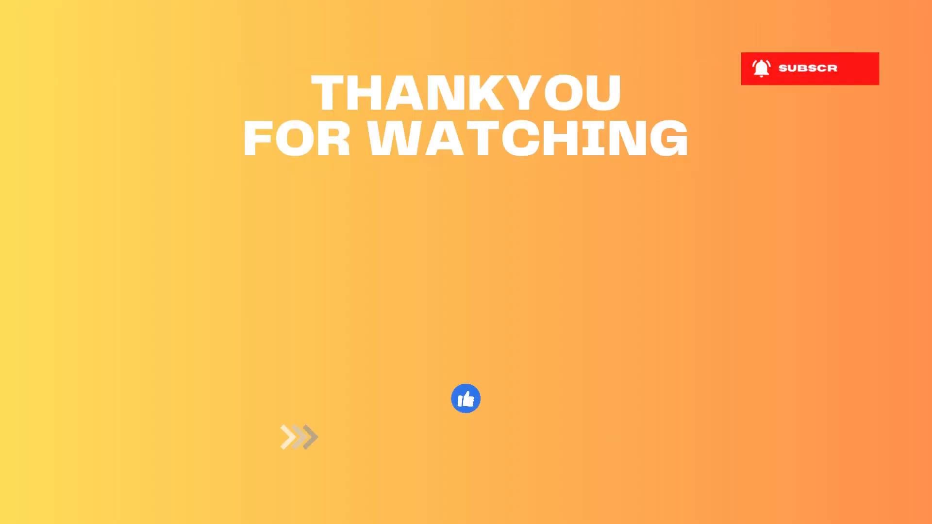